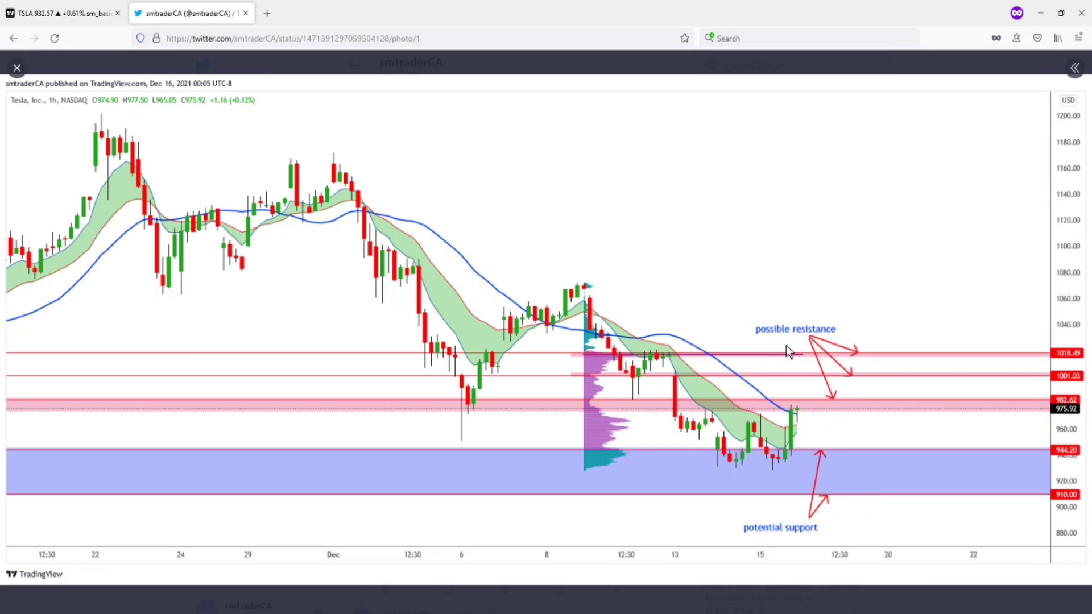
# - Show the tweet's text beside the enlarged TSLA support and resistance chart image, and hide it again
pyautogui.click(1075, 69)
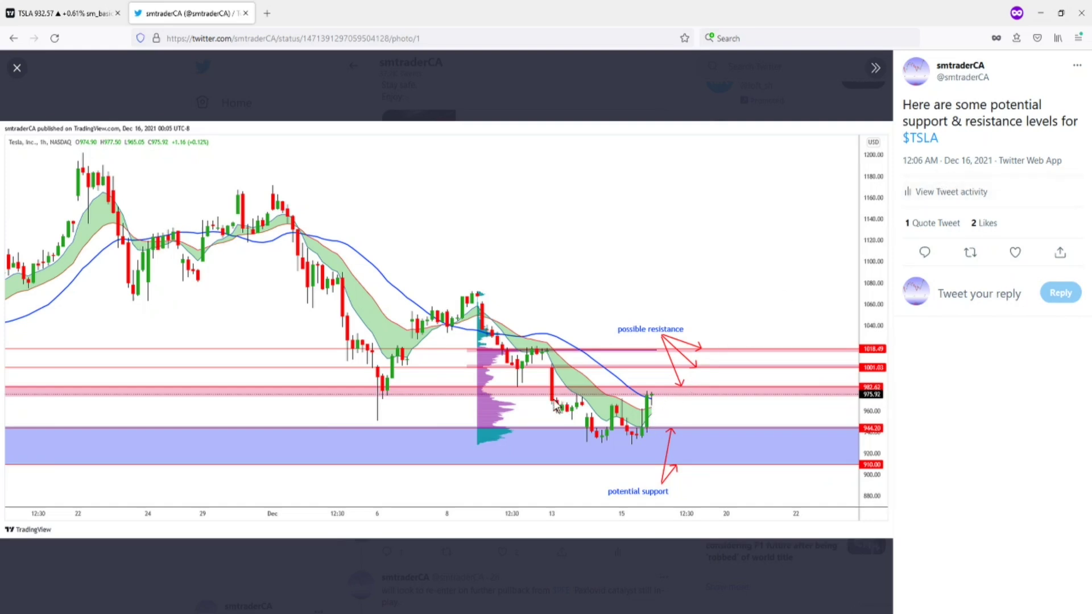
pyautogui.click(876, 67)
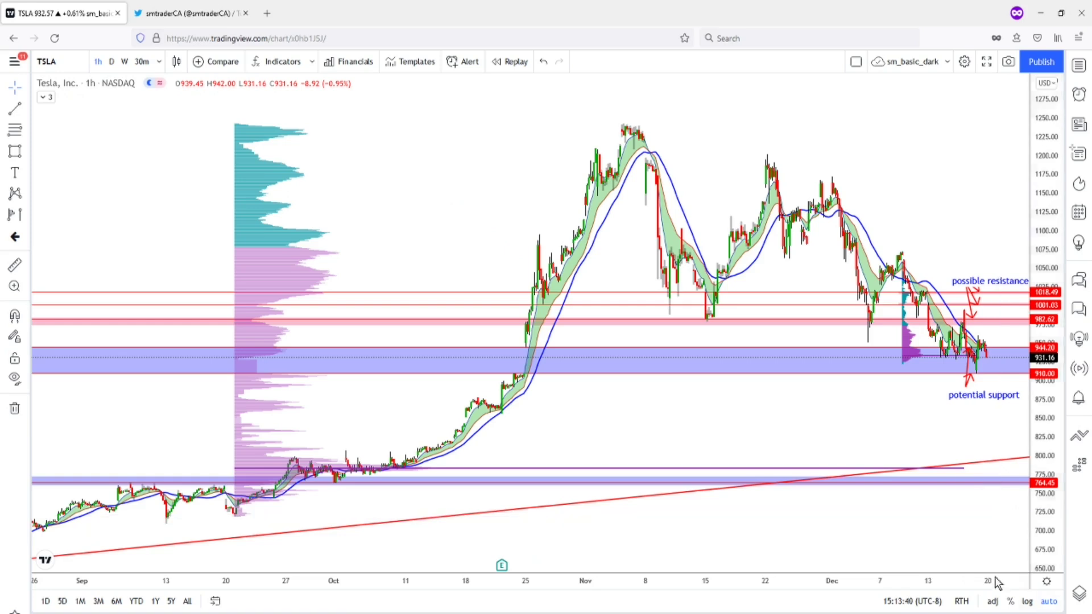
# - Circle TSLA's recent price action, clear that mark, and mark the volume profile and the rally candles around the 910–944.20 support zone
pyautogui.moveTo(969, 275)
pyautogui.mouseDown()
pyautogui.moveTo(1010, 433)
pyautogui.moveTo(953, 289)
pyautogui.moveTo(975, 313)
pyautogui.mouseUp()
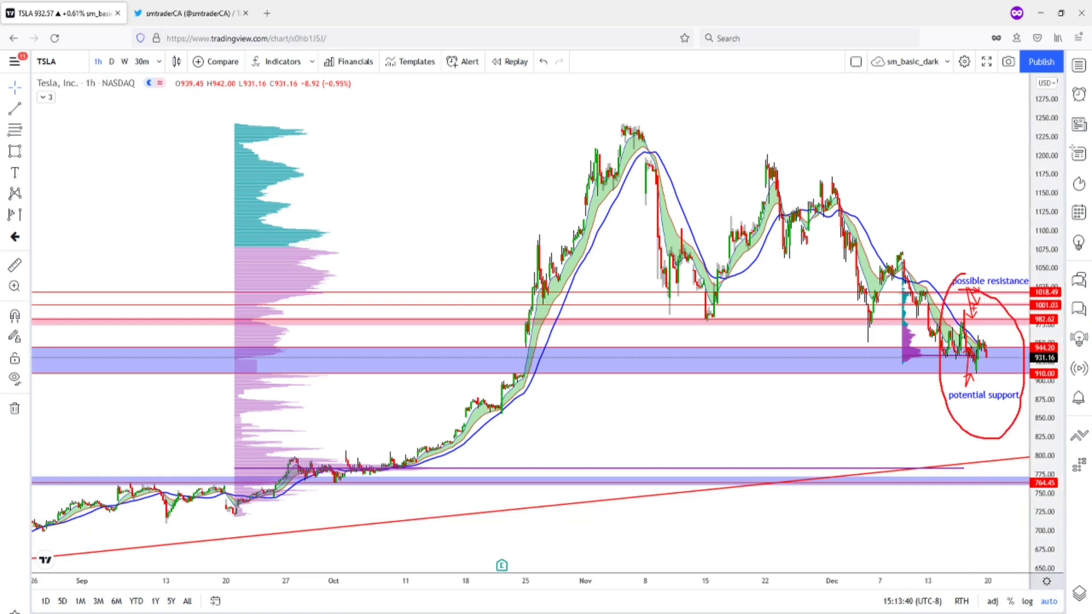
pyautogui.hotkey('ctrl', 'z')
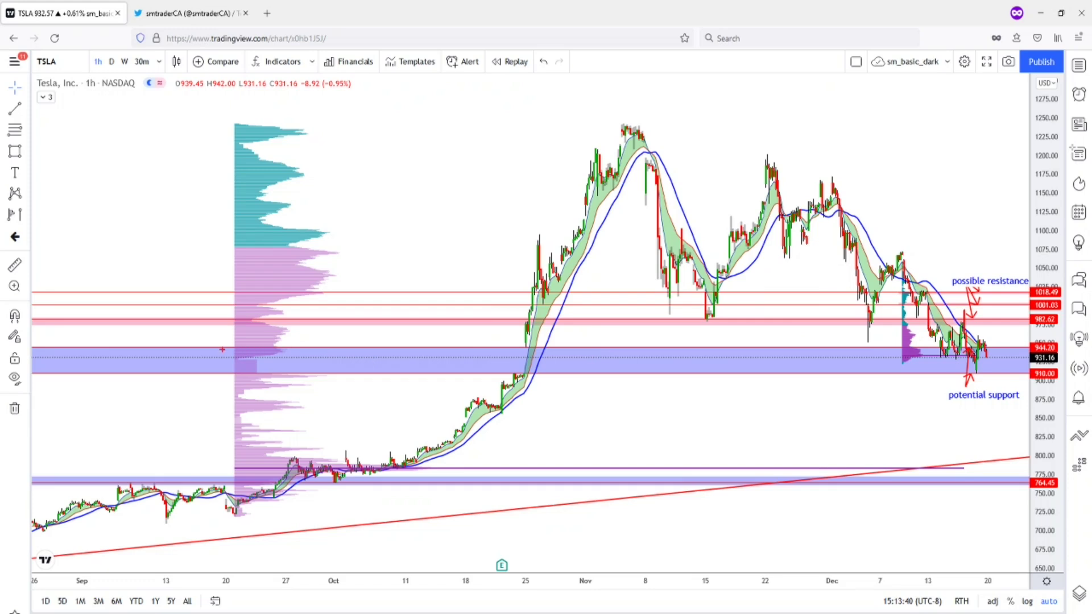
pyautogui.moveTo(238, 358)
pyautogui.mouseDown()
pyautogui.moveTo(226, 358)
pyautogui.moveTo(253, 359)
pyautogui.moveTo(256, 372)
pyautogui.moveTo(231, 374)
pyautogui.moveTo(228, 359)
pyautogui.moveTo(233, 371)
pyautogui.moveTo(251, 367)
pyautogui.mouseUp()
pyautogui.moveTo(545, 358)
pyautogui.mouseDown()
pyautogui.moveTo(505, 372)
pyautogui.moveTo(533, 357)
pyautogui.mouseUp()
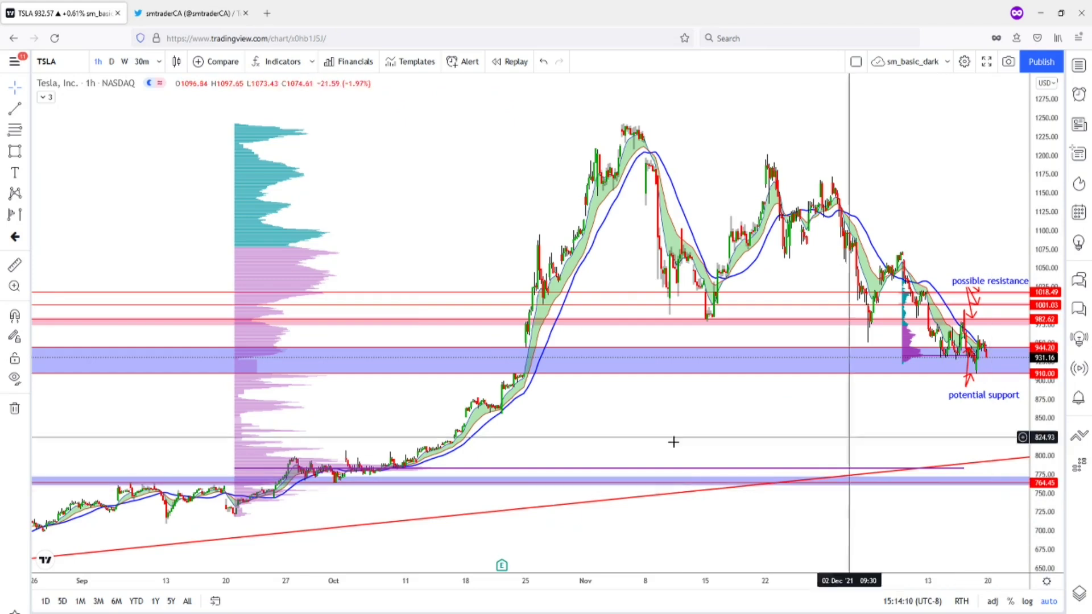
# - Examine the large TSLA volume profile anchored in September and locate the Fixed Range Volume Profile tool used to make it
pyautogui.click(288, 195)
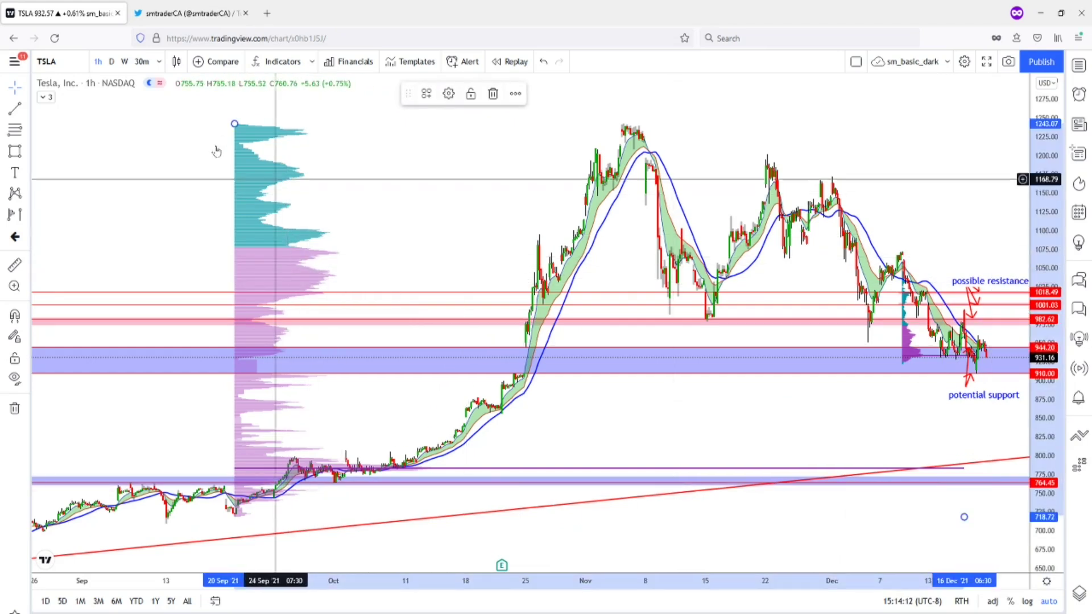
pyautogui.click(27, 215)
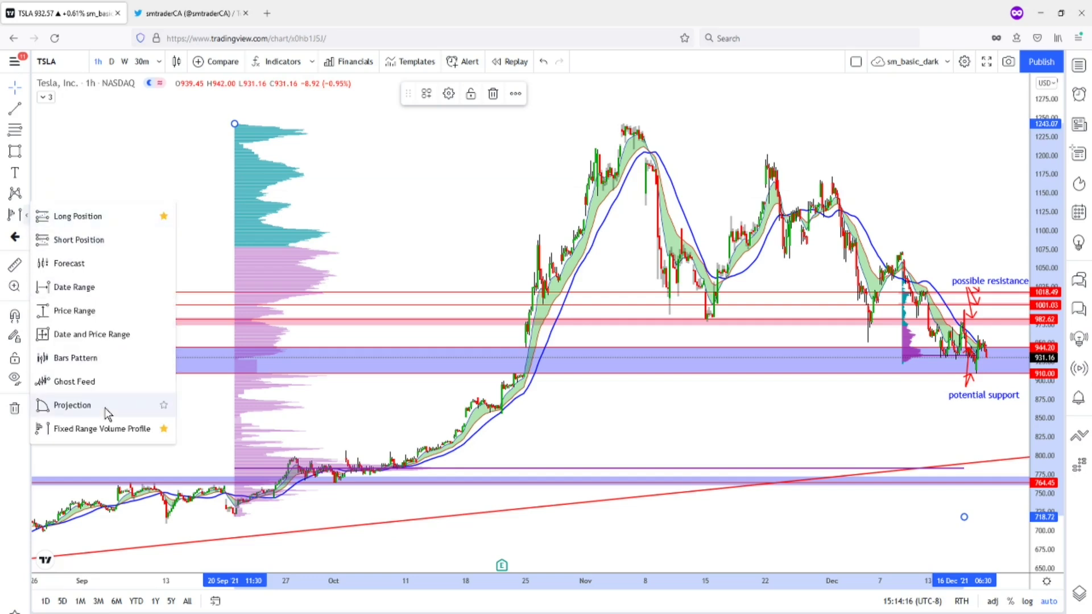
pyautogui.click(131, 430)
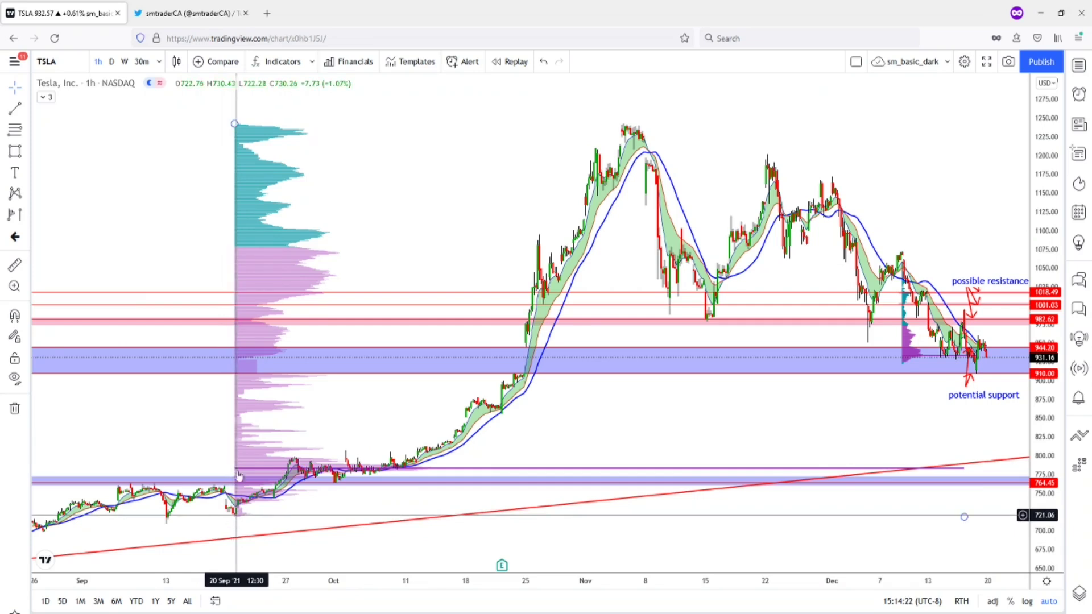
pyautogui.click(322, 293)
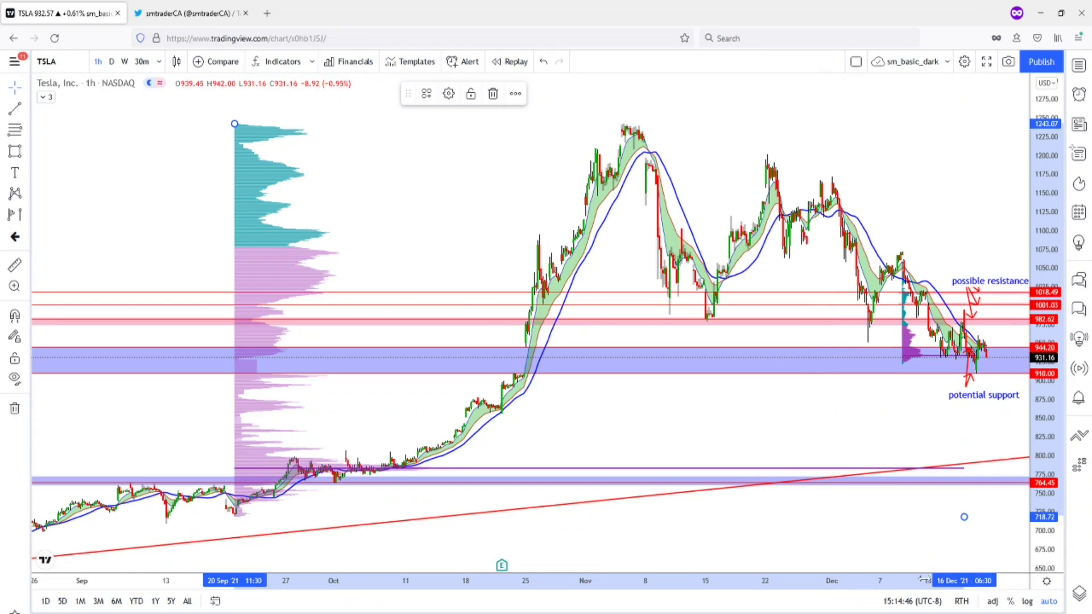
# - Extend the end anchor of TSLA's volume profile starting 8 Dec '21 just past the latest candle, to about 20 Dec
pyautogui.scroll(5, 796, 563)
pyautogui.scroll(5, 568, 535)
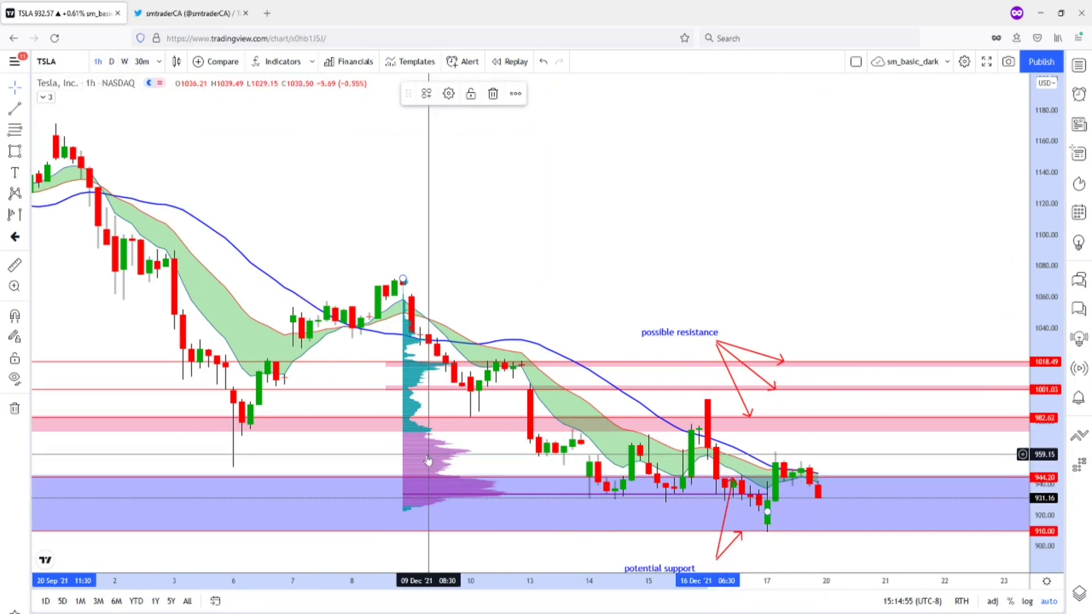
pyautogui.click(445, 454)
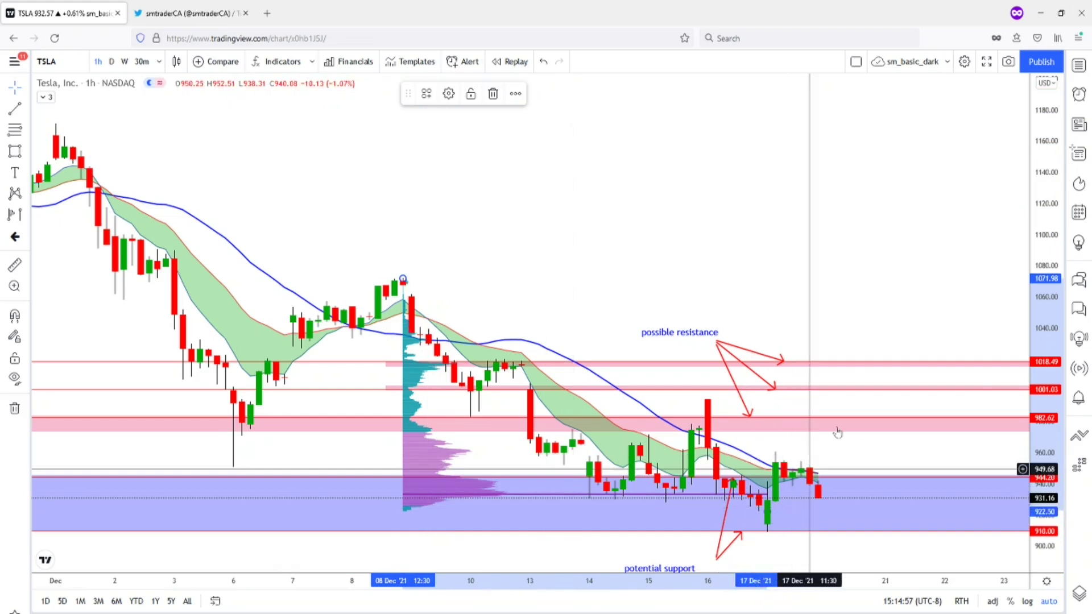
pyautogui.click(824, 489)
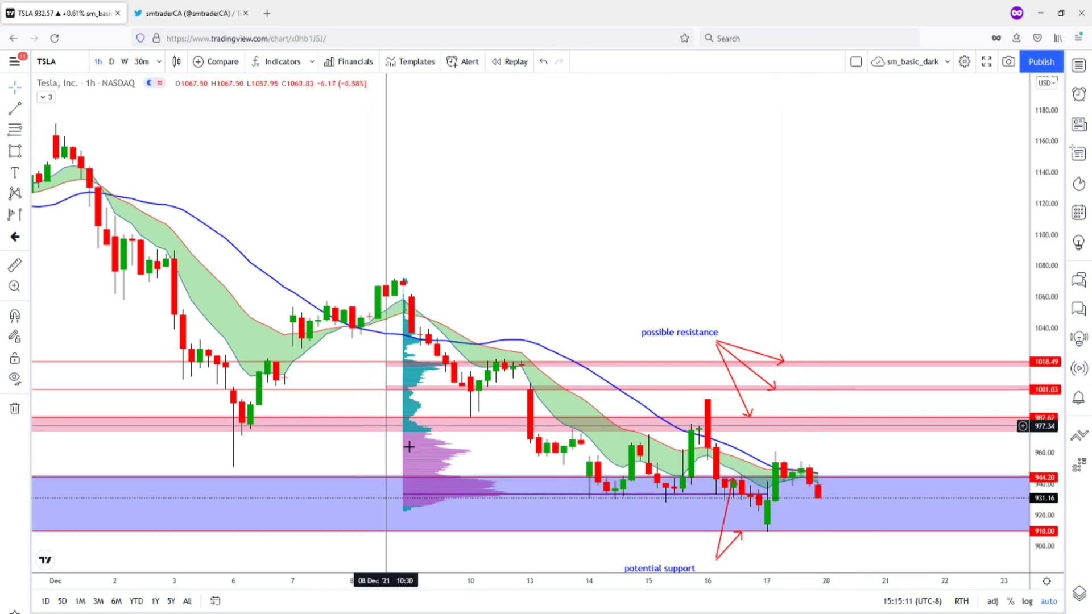
pyautogui.click(403, 279)
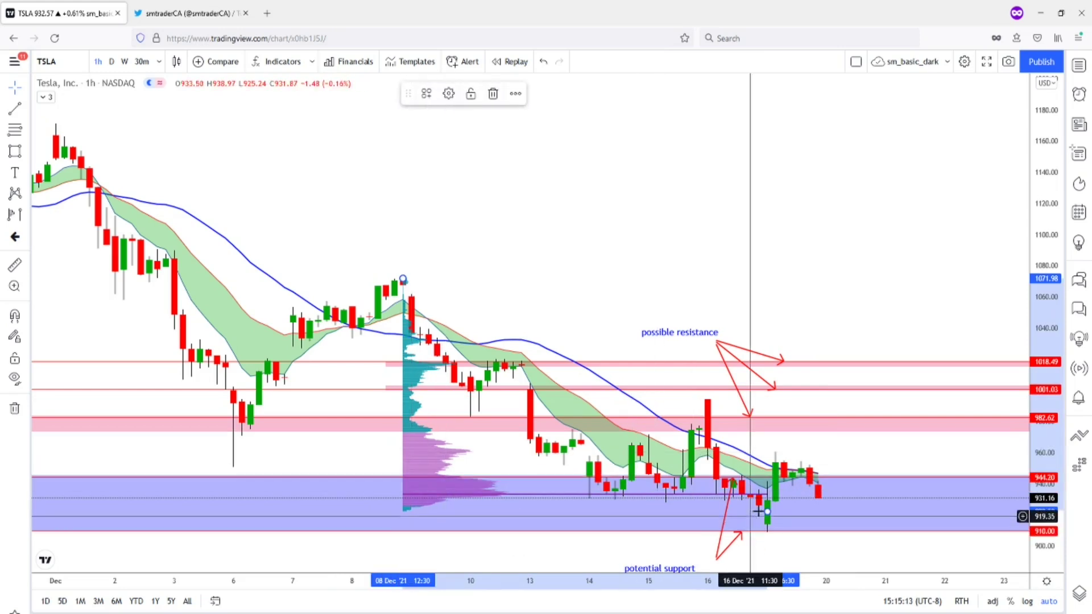
pyautogui.moveTo(767, 512); pyautogui.dragTo(827, 540)
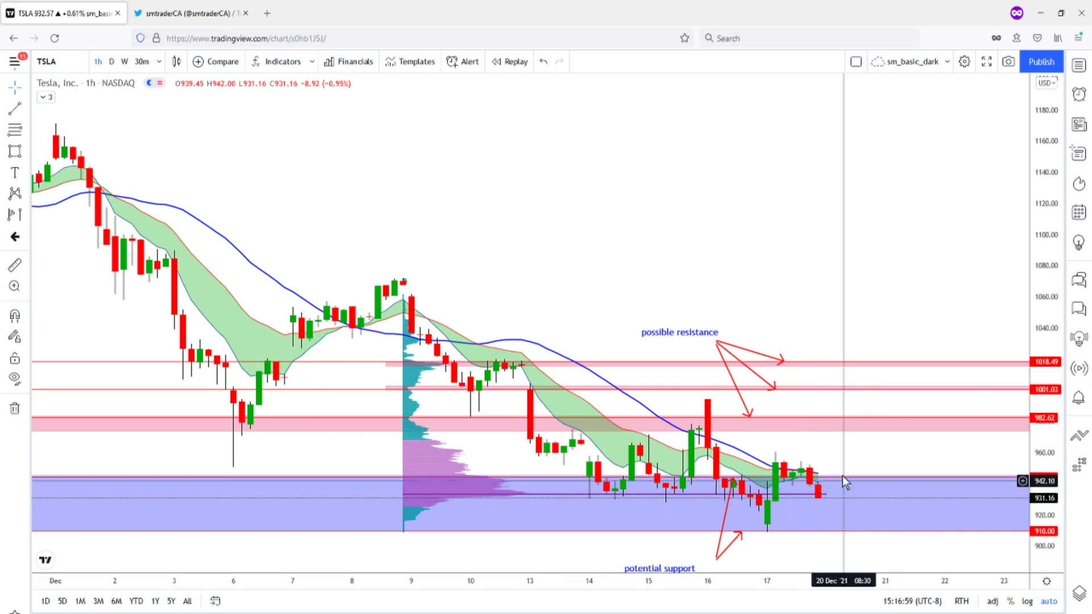
# - Sketch a bullish TSLA path from the latest candle up through the 944.20 and 982.62 levels, marking the volume profile near 982.62
pyautogui.moveTo(819, 482)
pyautogui.mouseDown()
pyautogui.moveTo(827, 461)
pyautogui.moveTo(839, 475)
pyautogui.moveTo(872, 405)
pyautogui.mouseUp()
pyautogui.moveTo(847, 468)
pyautogui.mouseDown()
pyautogui.moveTo(833, 477)
pyautogui.moveTo(817, 468)
pyautogui.mouseUp()
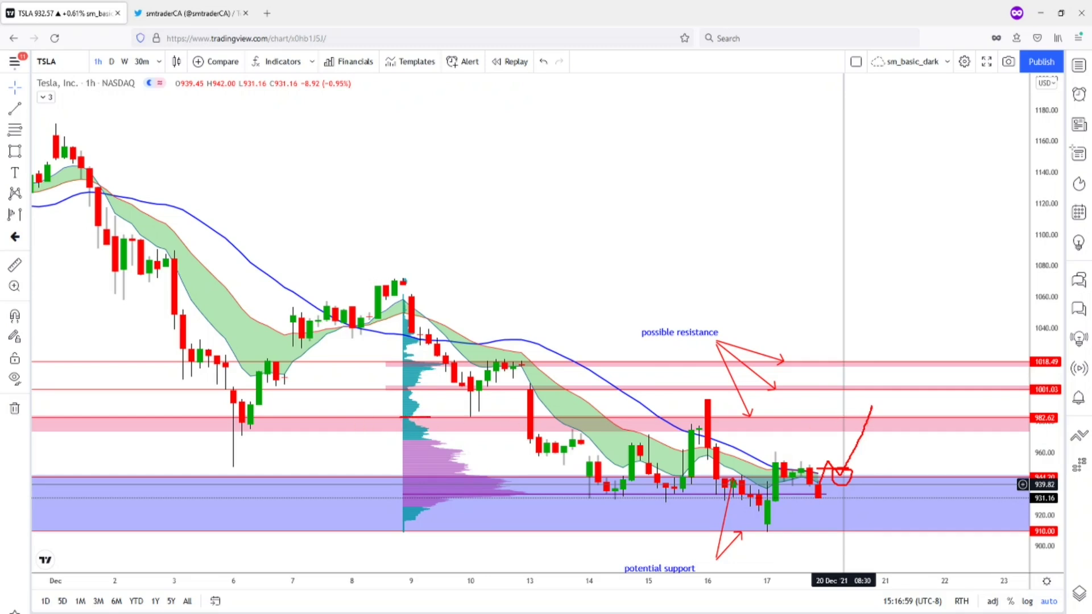
pyautogui.moveTo(437, 429); pyautogui.dragTo(395, 416)
pyautogui.moveTo(872, 420); pyautogui.dragTo(878, 436)
pyautogui.moveTo(857, 439)
pyautogui.mouseDown()
pyautogui.moveTo(873, 399)
pyautogui.moveTo(879, 417)
pyautogui.moveTo(892, 371)
pyautogui.mouseUp()
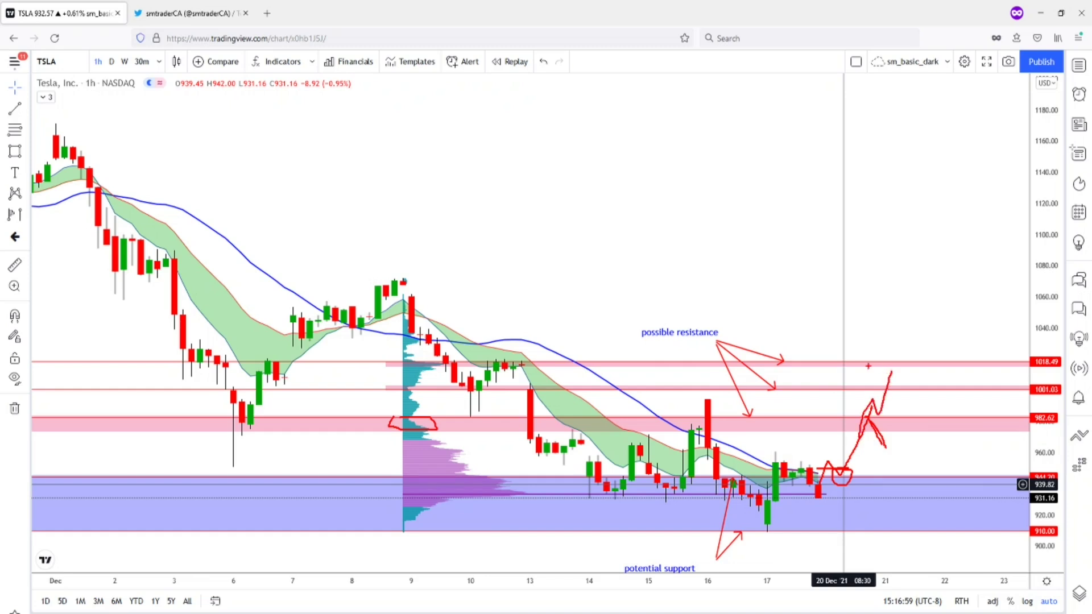
# - Circle the 1018.49 price label and the earlier candles along that resistance line, and clear all the sketches
pyautogui.moveTo(1017, 348)
pyautogui.mouseDown()
pyautogui.moveTo(1081, 367)
pyautogui.moveTo(993, 353)
pyautogui.mouseUp()
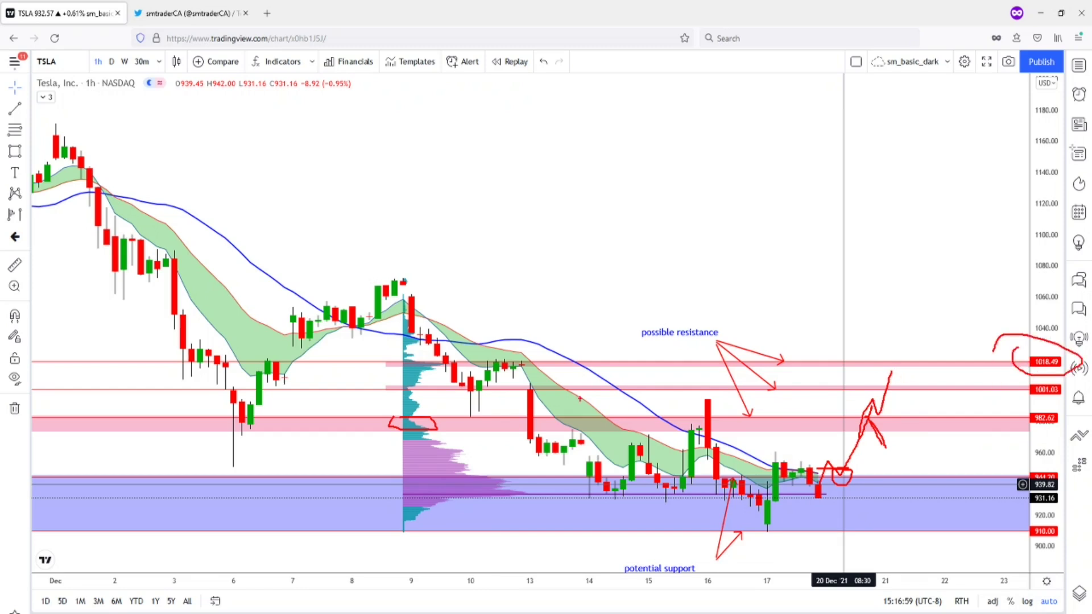
pyautogui.moveTo(457, 364)
pyautogui.mouseDown()
pyautogui.moveTo(515, 377)
pyautogui.moveTo(509, 357)
pyautogui.mouseUp()
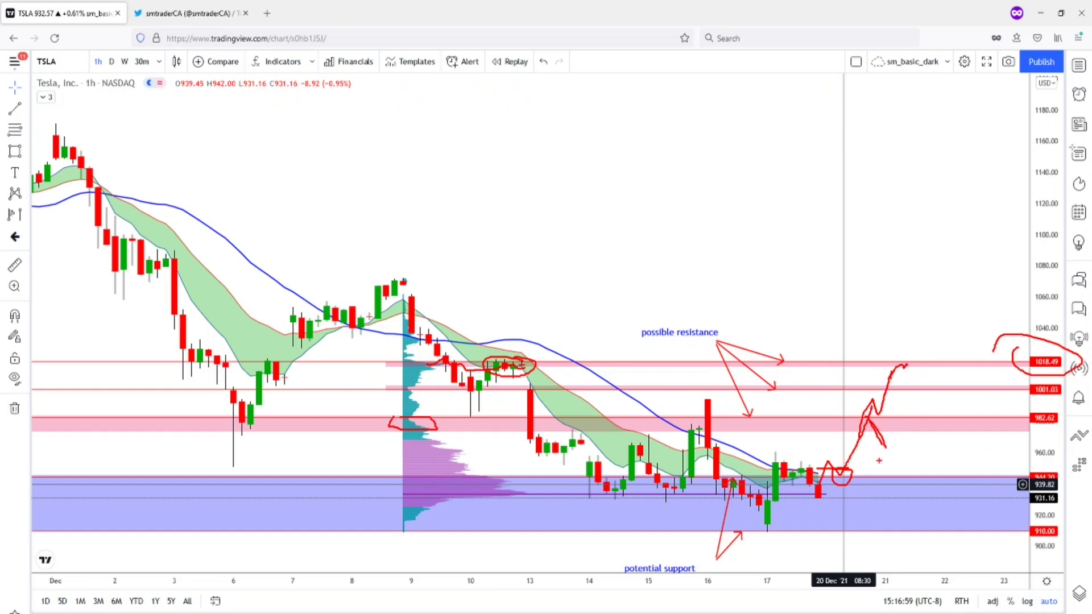
pyautogui.press('e')
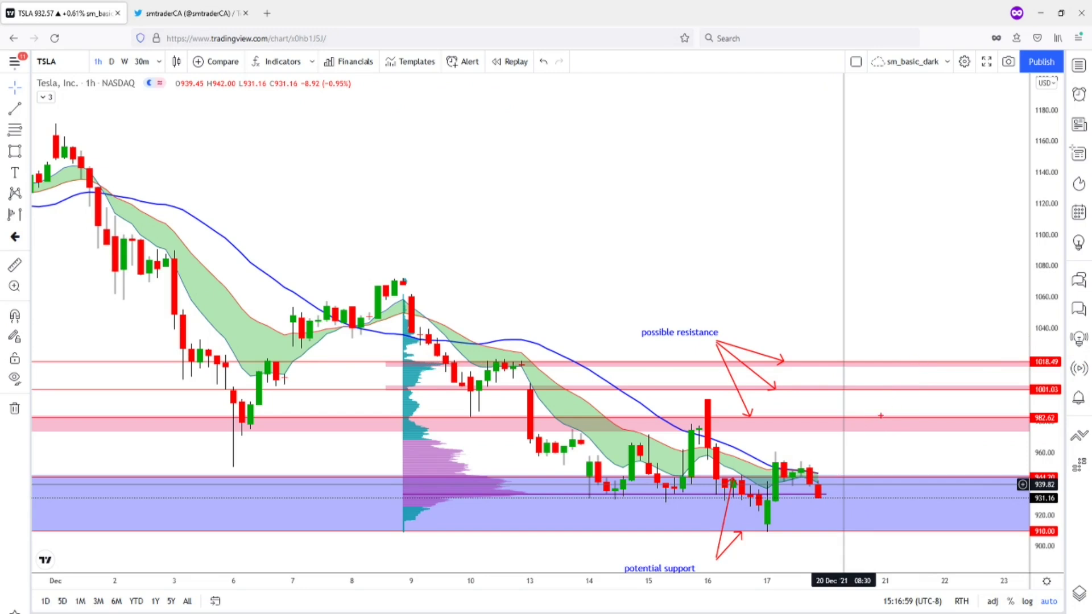
# - Sketch TSLA rising and being rejected back into the 910–944.20 support zone, and mark the high-volume area and the possible moves from there
pyautogui.moveTo(822, 476)
pyautogui.mouseDown()
pyautogui.moveTo(856, 429)
pyautogui.moveTo(896, 479)
pyautogui.mouseUp()
pyautogui.moveTo(488, 494)
pyautogui.mouseDown()
pyautogui.moveTo(514, 476)
pyautogui.moveTo(561, 484)
pyautogui.mouseUp()
pyautogui.moveTo(896, 480)
pyautogui.mouseDown()
pyautogui.moveTo(908, 499)
pyautogui.moveTo(946, 488)
pyautogui.mouseUp()
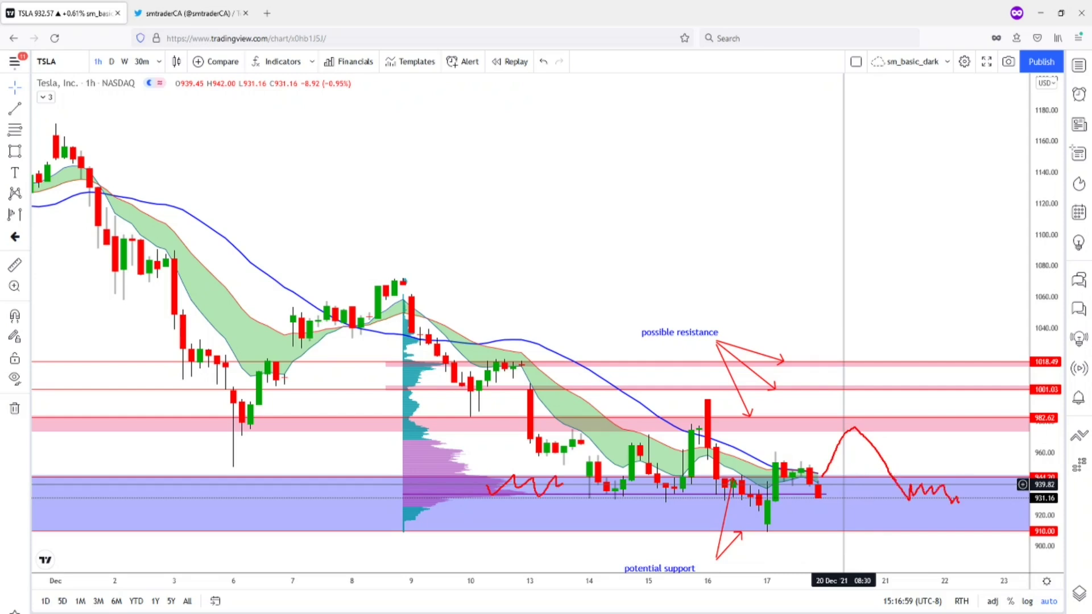
pyautogui.moveTo(885, 456)
pyautogui.mouseDown()
pyautogui.moveTo(895, 474)
pyautogui.moveTo(928, 418)
pyautogui.mouseUp()
pyautogui.moveTo(899, 467)
pyautogui.mouseDown()
pyautogui.moveTo(909, 487)
pyautogui.moveTo(893, 465)
pyautogui.moveTo(887, 512)
pyautogui.mouseUp()
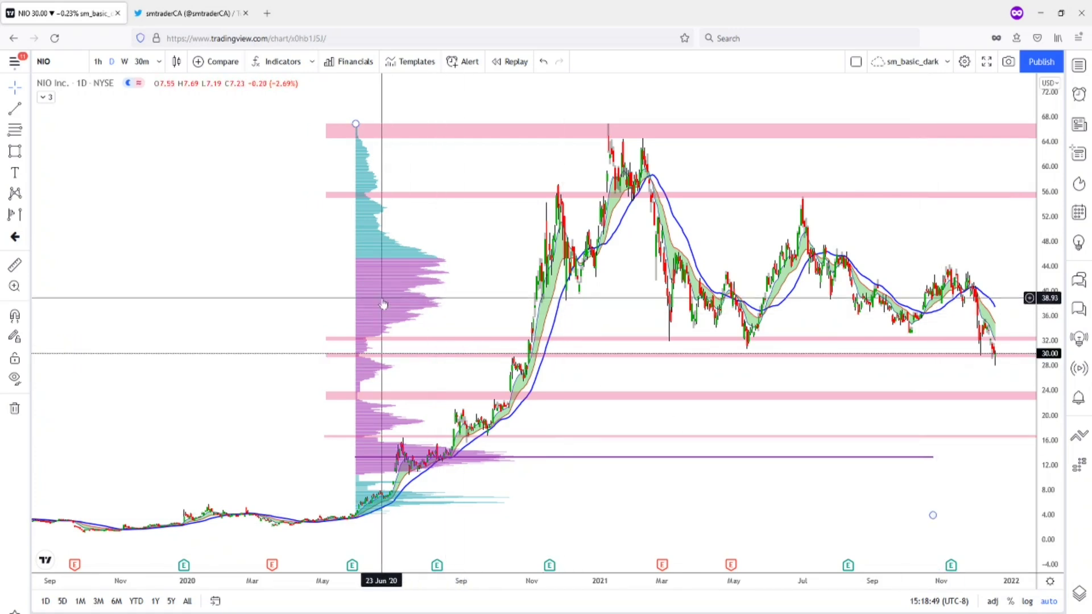
# - Extend the NIO volume profile's end anchor to about 26 Nov '21 and check the zones near 32 and 30 against it
pyautogui.click(410, 297)
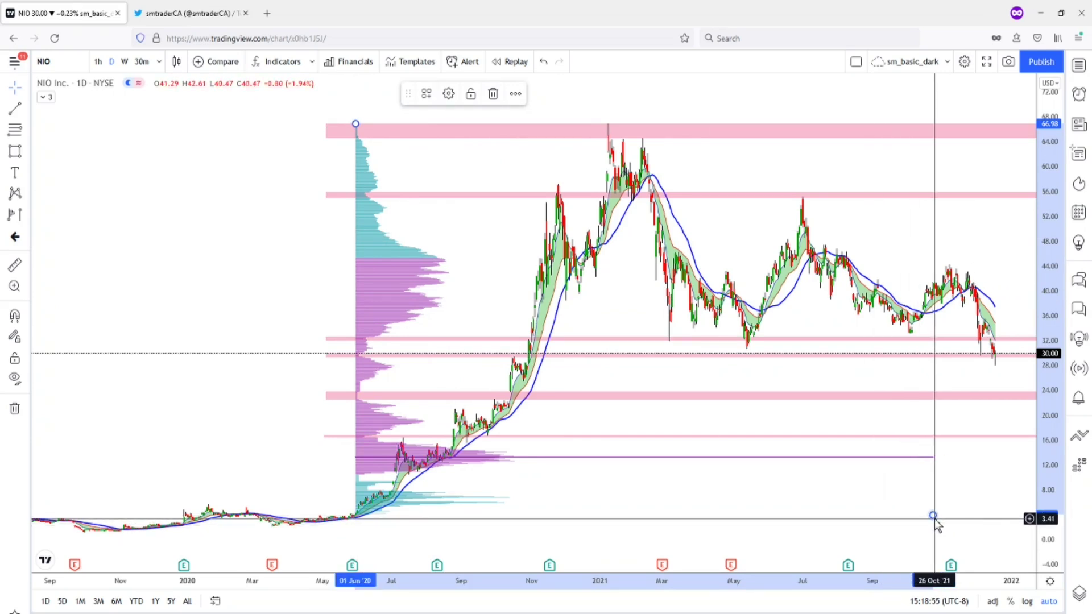
pyautogui.moveTo(933, 516); pyautogui.dragTo(971, 517)
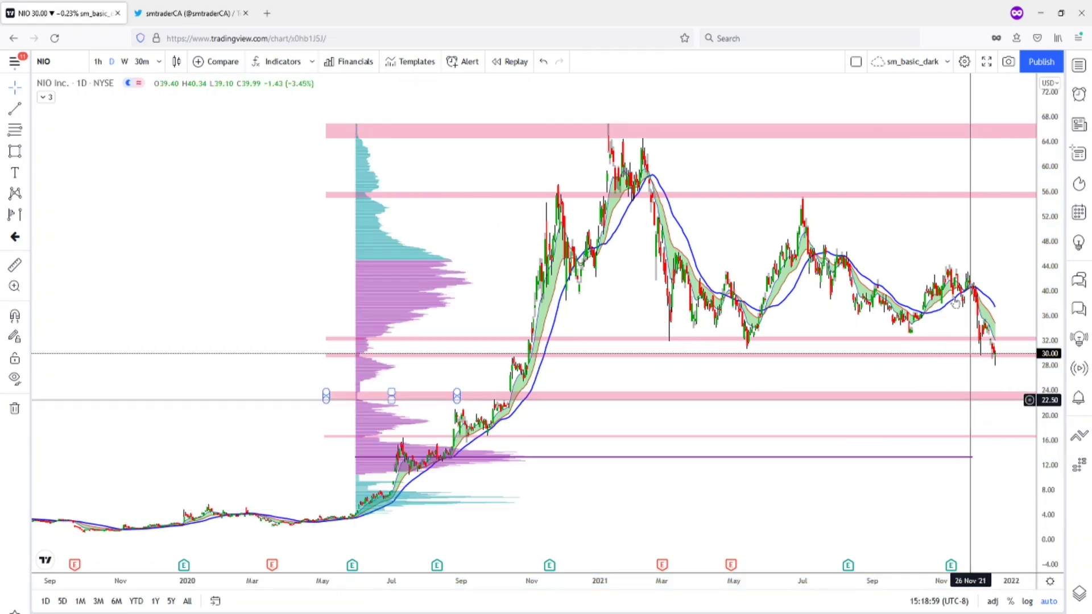
pyautogui.click(401, 338)
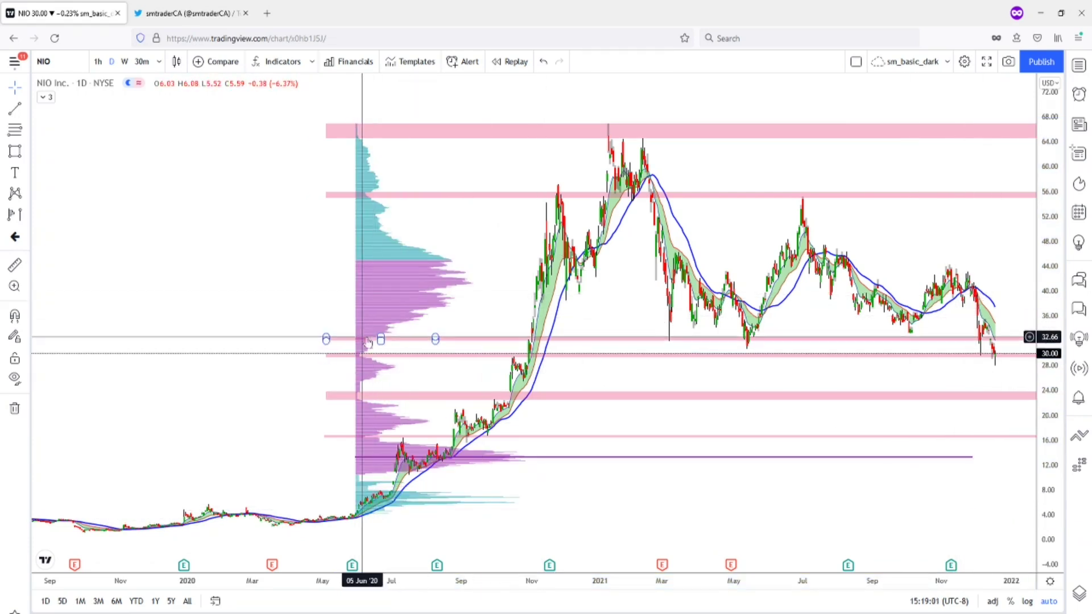
pyautogui.click(386, 354)
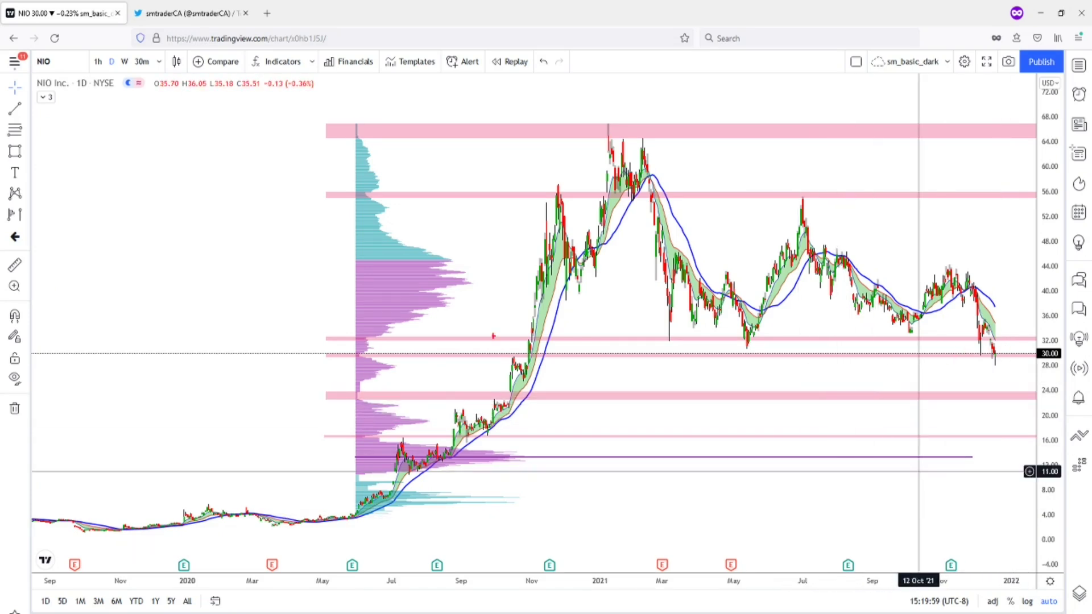
# - Box the NIO volume profile's zone near 30, and mark the zone near 32 on the price axis and the profile
pyautogui.moveTo(341, 354); pyautogui.dragTo(434, 359)
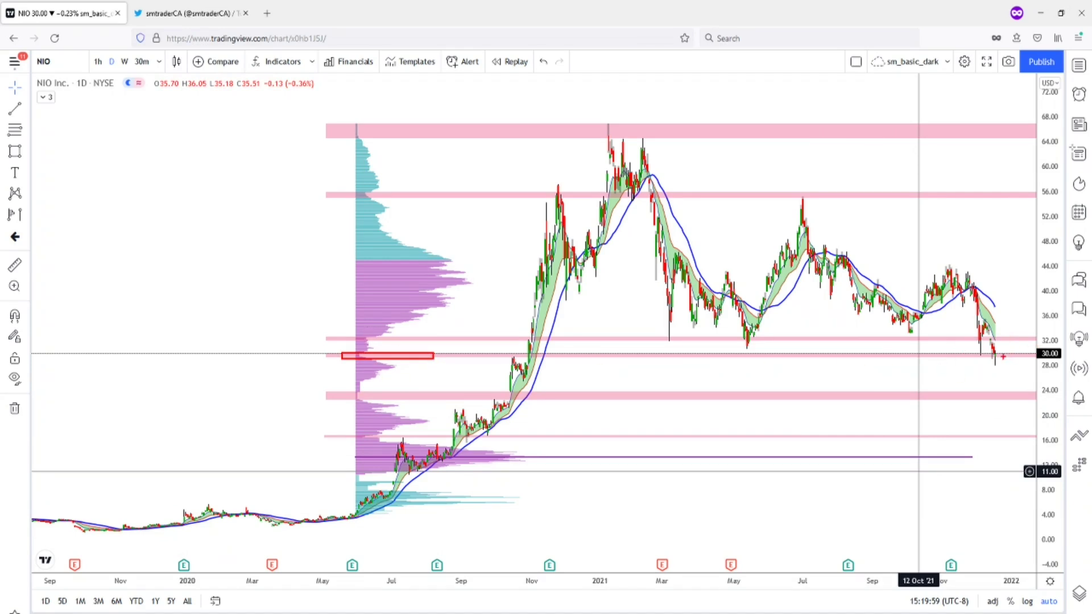
pyautogui.moveTo(1048, 333)
pyautogui.mouseDown()
pyautogui.moveTo(1045, 345)
pyautogui.moveTo(1056, 329)
pyautogui.mouseUp()
pyautogui.moveTo(343, 339); pyautogui.dragTo(389, 339)
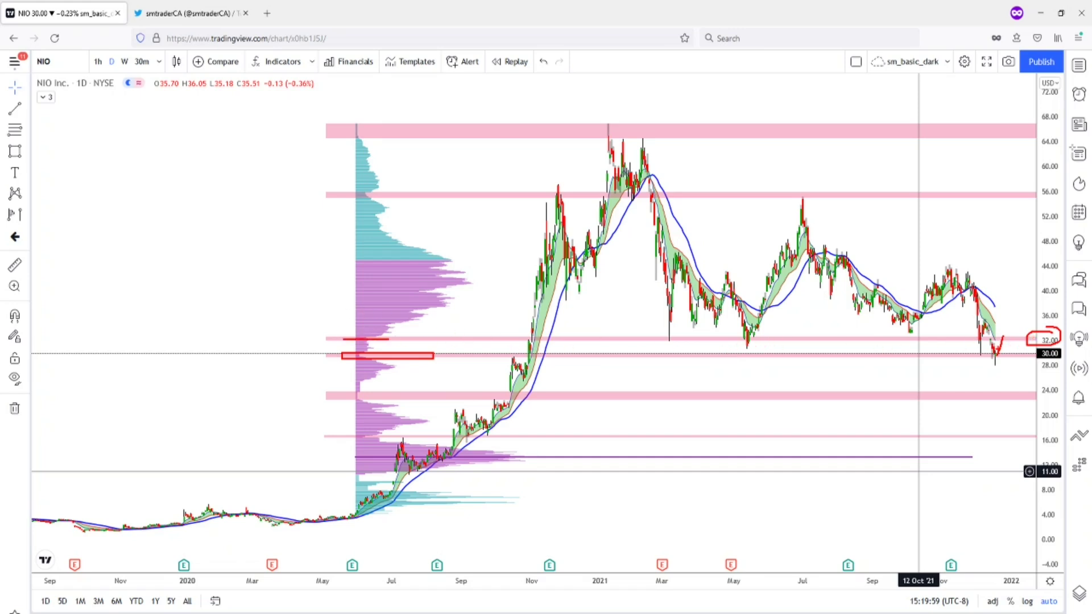
# - Sketch NIO's possible rise into the high-volume range, box that range from about 35 to 46, and clear the sketches
pyautogui.moveTo(1009, 340); pyautogui.dragTo(1027, 297)
pyautogui.moveTo(361, 321); pyautogui.dragTo(442, 274)
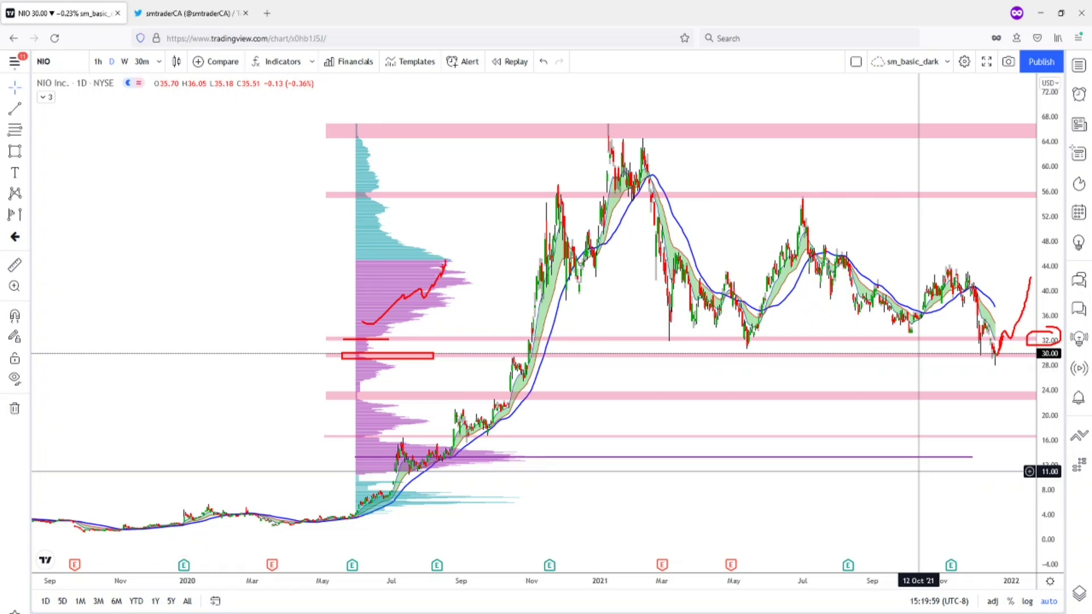
pyautogui.moveTo(336, 252); pyautogui.dragTo(977, 265)
pyautogui.hotkey('ctrl', 'z')
pyautogui.moveTo(346, 252); pyautogui.dragTo(1051, 321)
pyautogui.moveTo(695, 304)
pyautogui.mouseDown()
pyautogui.moveTo(768, 283)
pyautogui.moveTo(880, 308)
pyautogui.moveTo(950, 265)
pyautogui.moveTo(1000, 290)
pyautogui.moveTo(1032, 270)
pyautogui.moveTo(1034, 248)
pyautogui.mouseUp()
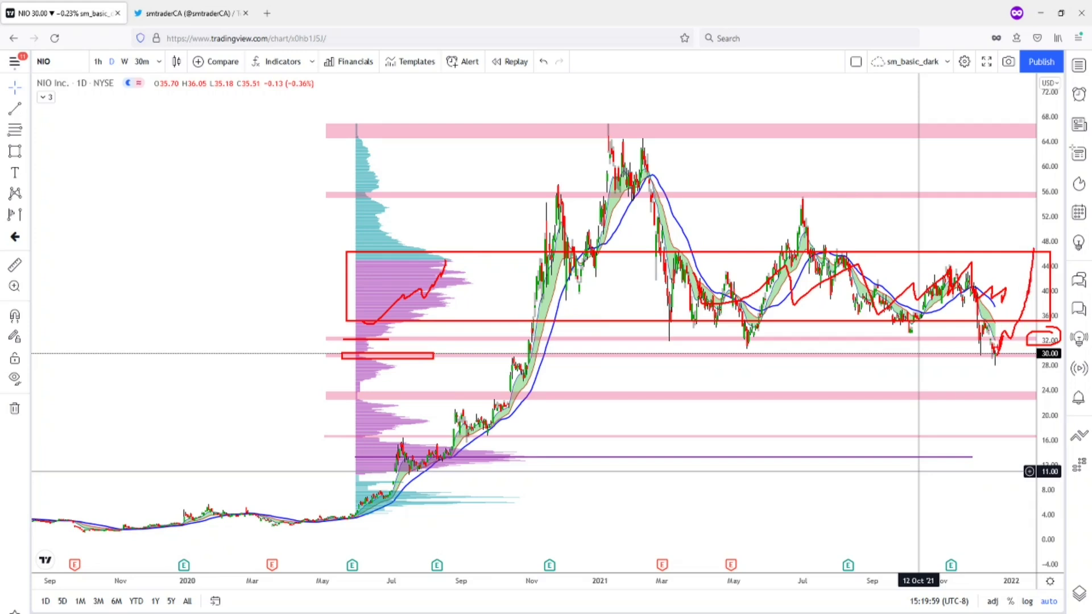
pyautogui.press('e')
pyautogui.moveTo(989, 346)
pyautogui.mouseDown()
pyautogui.moveTo(994, 356)
pyautogui.moveTo(1029, 282)
pyautogui.mouseUp()
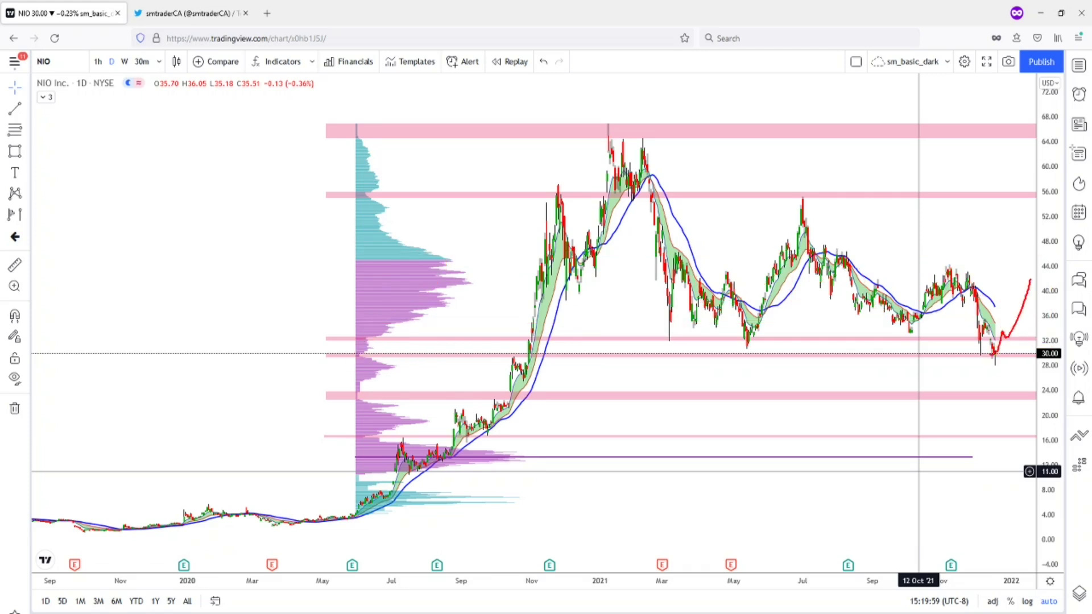
pyautogui.press('e')
# - Sketch NIO's possible decline below 30, boxing the volume node at about 26 to 28 and circling the price levels around it
pyautogui.moveTo(992, 358); pyautogui.dragTo(1001, 350)
pyautogui.moveTo(344, 367); pyautogui.dragTo(1027, 380)
pyautogui.hotkey('ctrl', 'z')
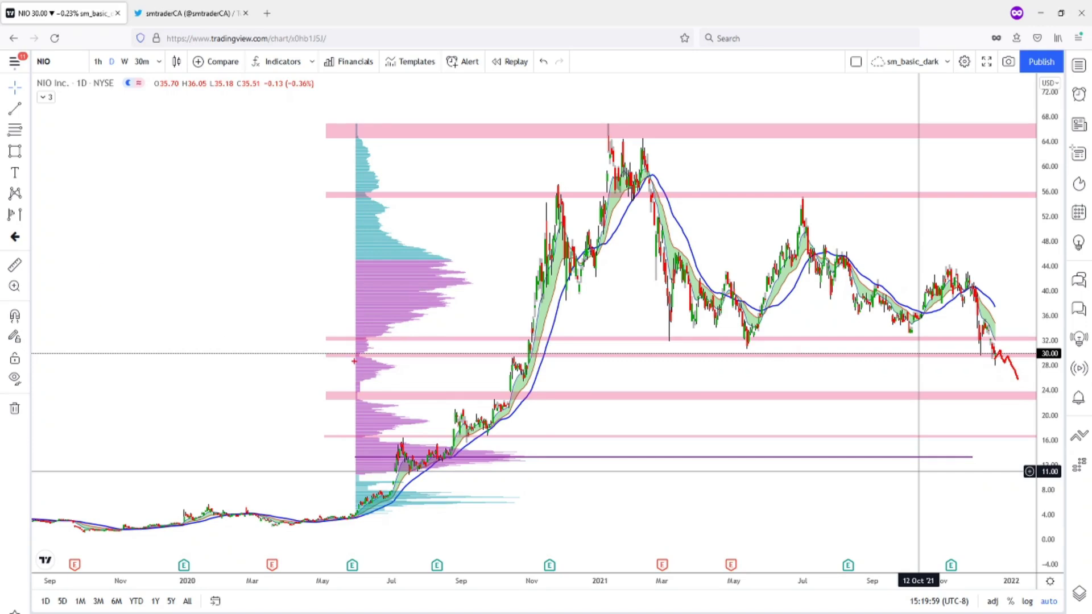
pyautogui.moveTo(344, 364); pyautogui.dragTo(1029, 377)
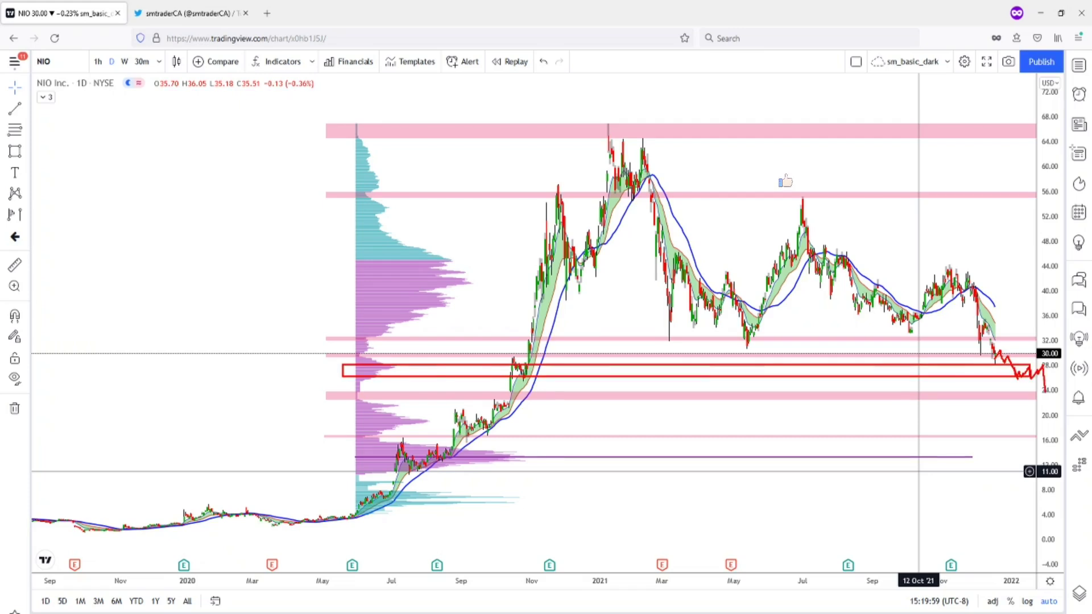
pyautogui.moveTo(1044, 392)
pyautogui.mouseDown()
pyautogui.moveTo(1050, 404)
pyautogui.moveTo(1038, 355)
pyautogui.moveTo(1024, 345)
pyautogui.mouseUp()
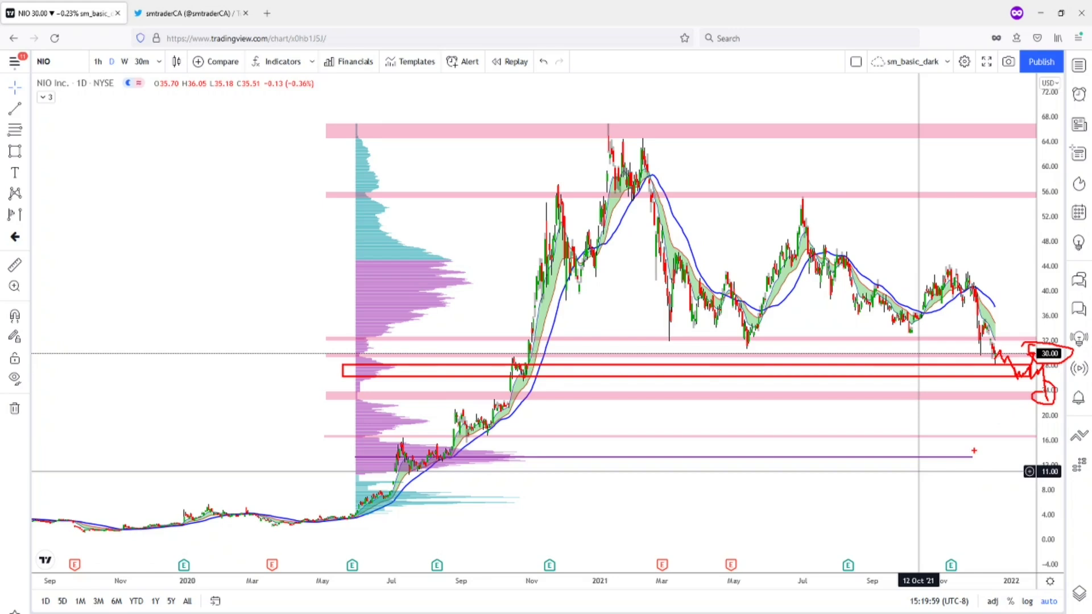
pyautogui.press('e')
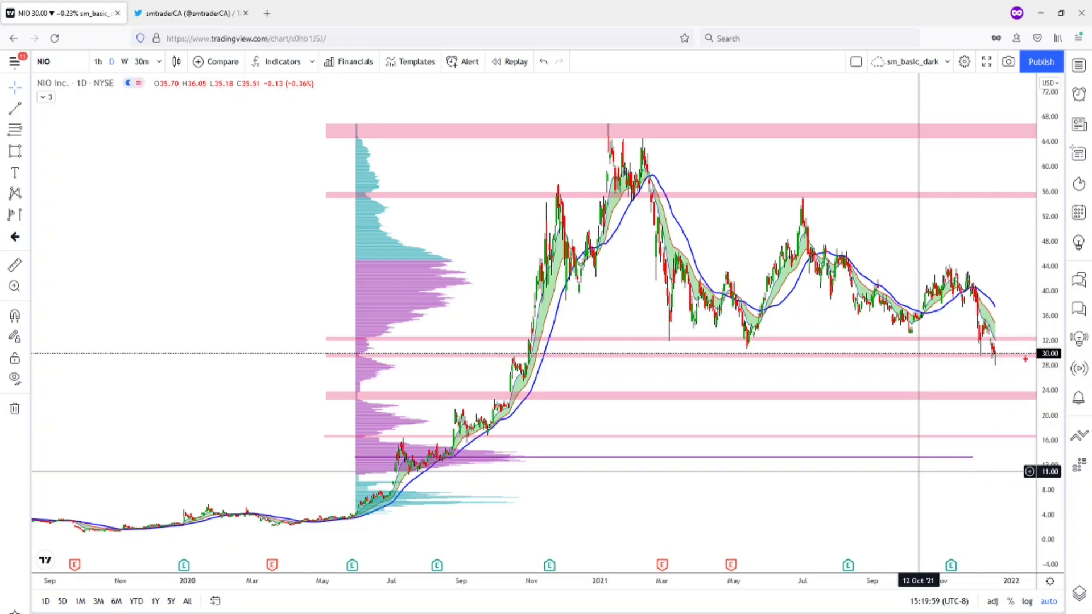
pyautogui.moveTo(997, 358)
pyautogui.mouseDown()
pyautogui.moveTo(1011, 344)
pyautogui.moveTo(1046, 405)
pyautogui.moveTo(1036, 382)
pyautogui.mouseUp()
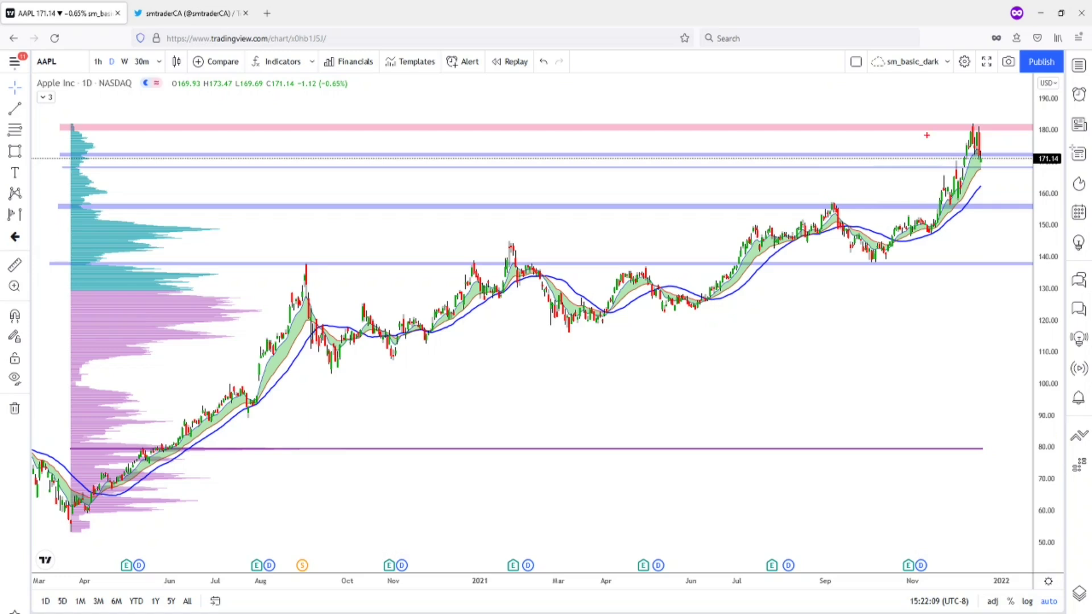
# - Mark AAPL's resistance near 180 on the price and profile, box the zone from about 174 to 177, and clear the sketches
pyautogui.moveTo(983, 121); pyautogui.dragTo(966, 122)
pyautogui.moveTo(59, 124)
pyautogui.mouseDown()
pyautogui.moveTo(89, 131)
pyautogui.moveTo(60, 124)
pyautogui.mouseUp()
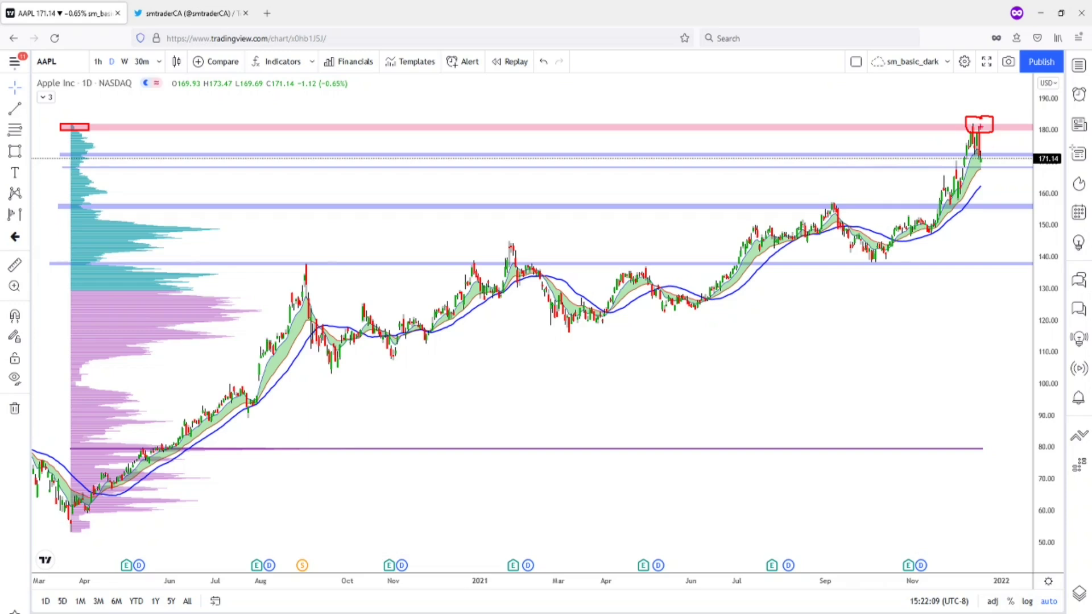
pyautogui.moveTo(55, 150); pyautogui.dragTo(994, 139)
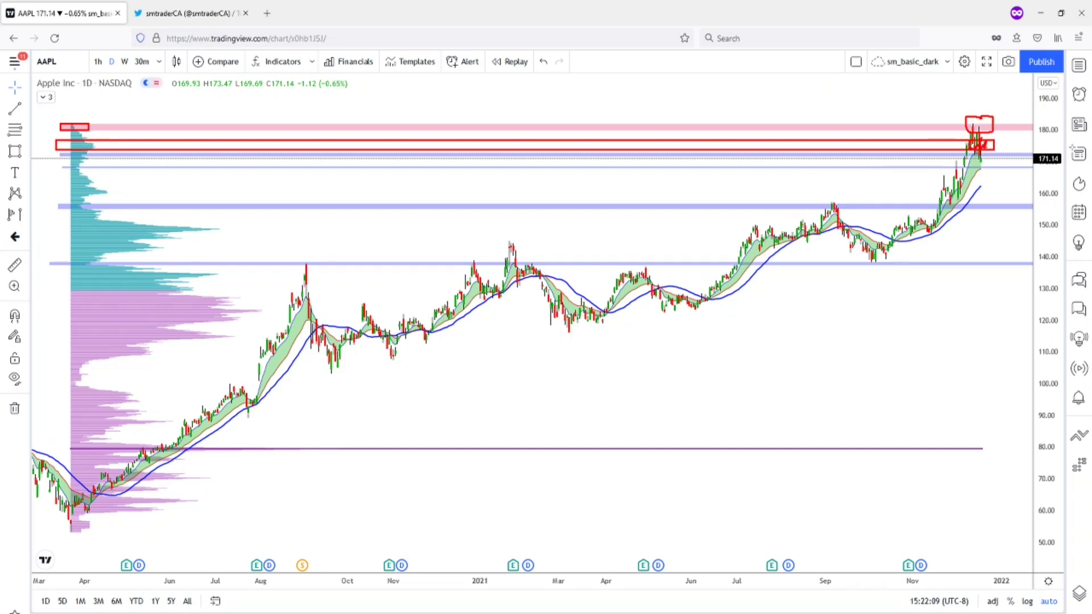
pyautogui.press('Escape')
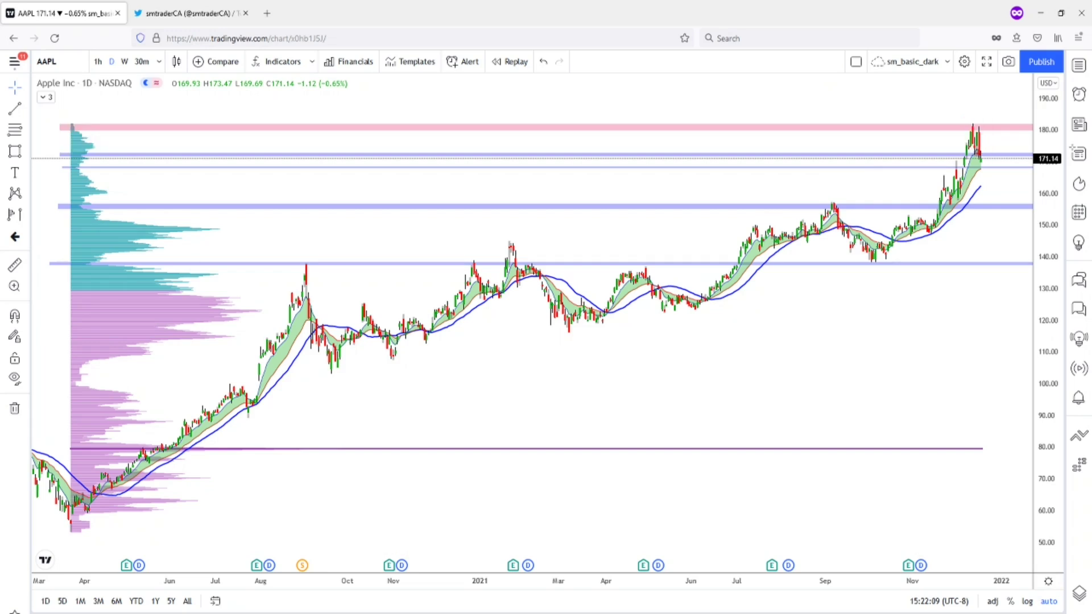
# - Mark AAPL's profile zones near 172 and 168, sketch a possible bounce or decline toward 156, and check those support zones
pyautogui.moveTo(73, 154)
pyautogui.mouseDown()
pyautogui.moveTo(95, 156)
pyautogui.moveTo(90, 169)
pyautogui.mouseUp()
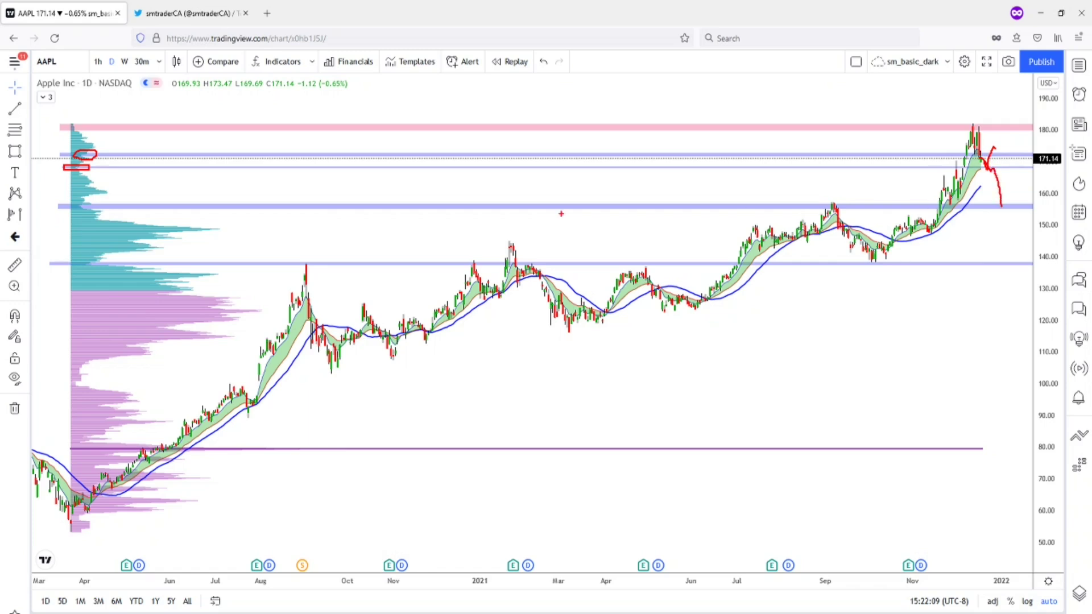
pyautogui.moveTo(63, 208); pyautogui.dragTo(1013, 195)
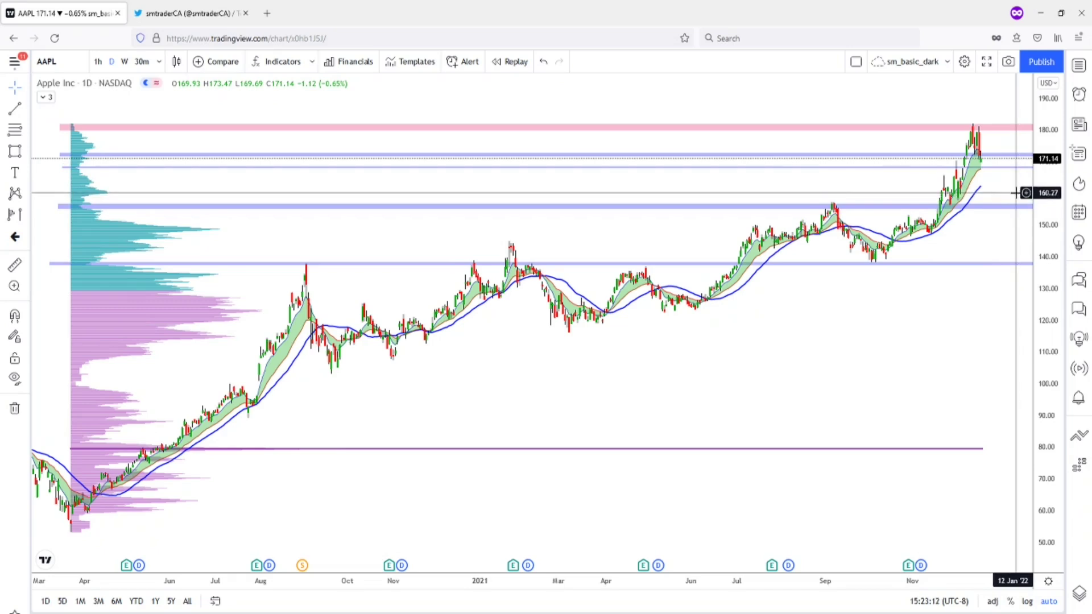
pyautogui.click(1016, 206)
pyautogui.moveTo(1017, 211); pyautogui.dragTo(1010, 210)
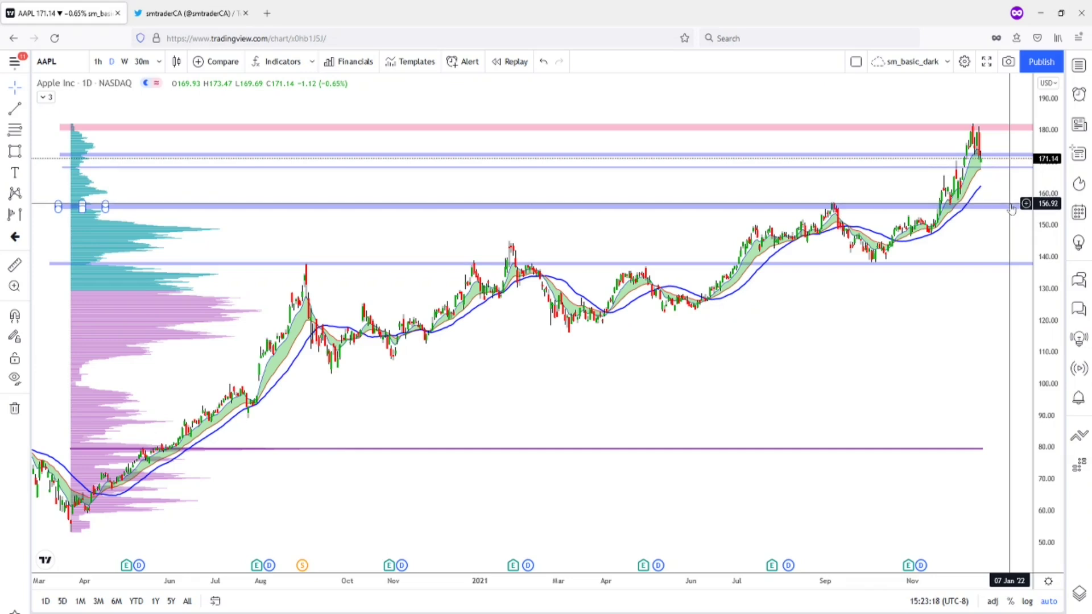
pyautogui.click(1012, 215)
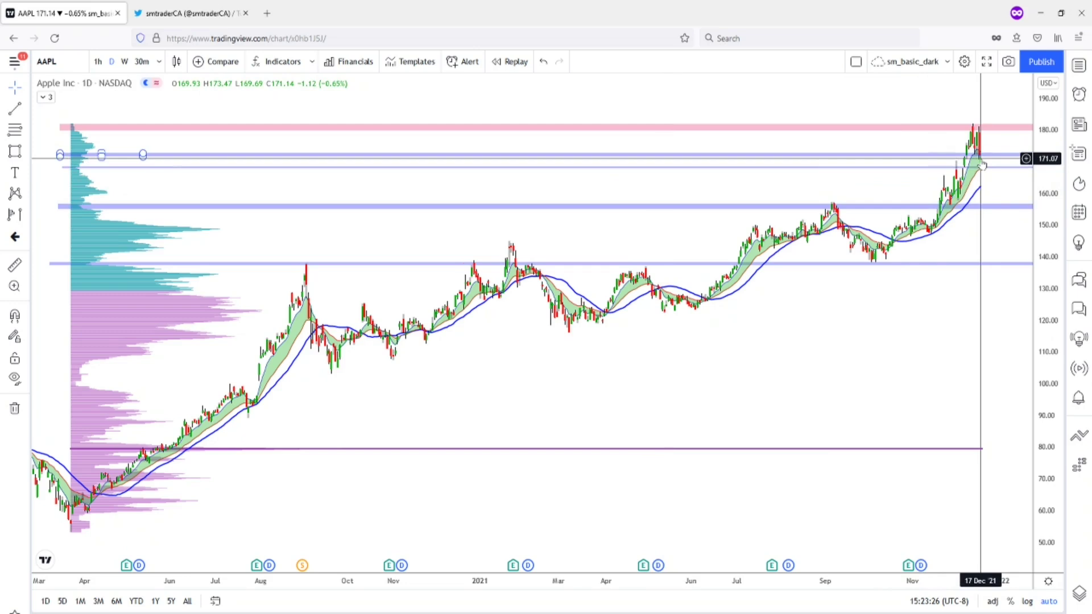
pyautogui.click(1001, 167)
pyautogui.moveTo(1000, 156); pyautogui.dragTo(999, 151)
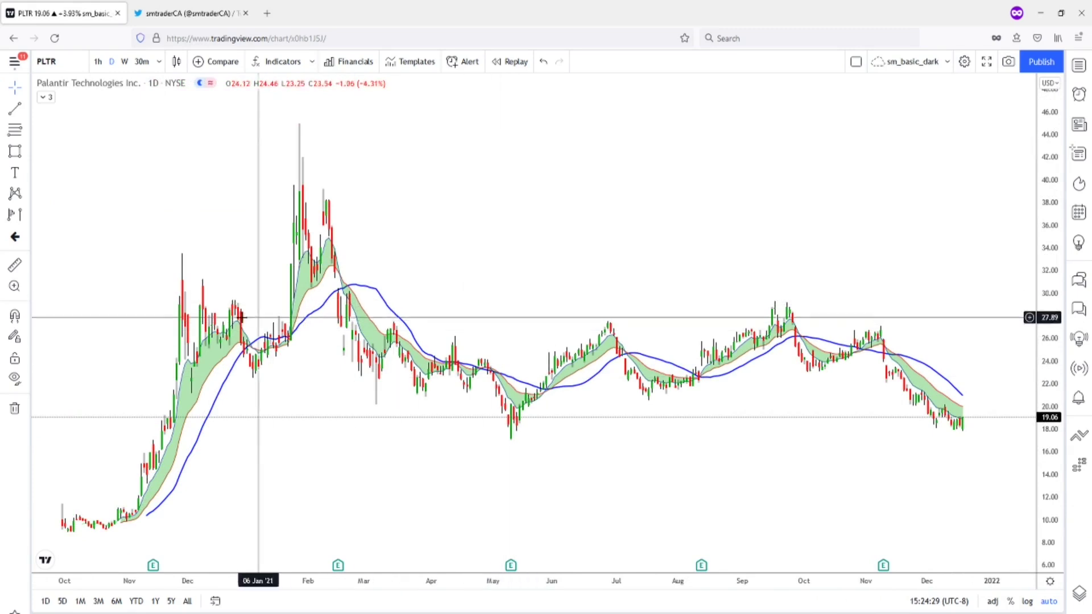
# - Draw a fixed range volume profile on the PLTR chart from 5 Oct '20 to 28 Jan '21
pyautogui.click(12, 219)
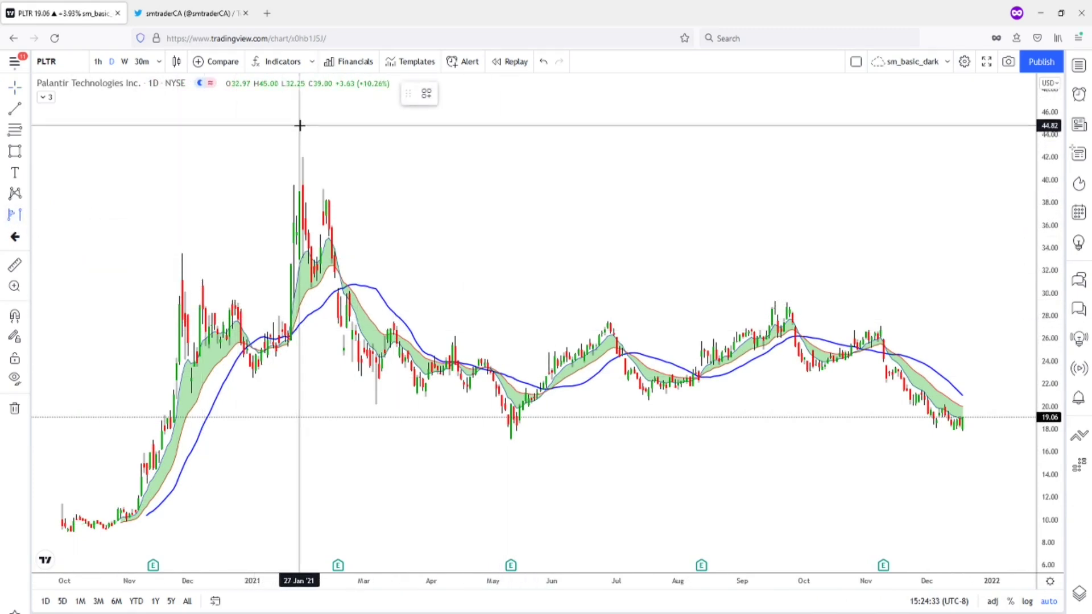
pyautogui.click(70, 531)
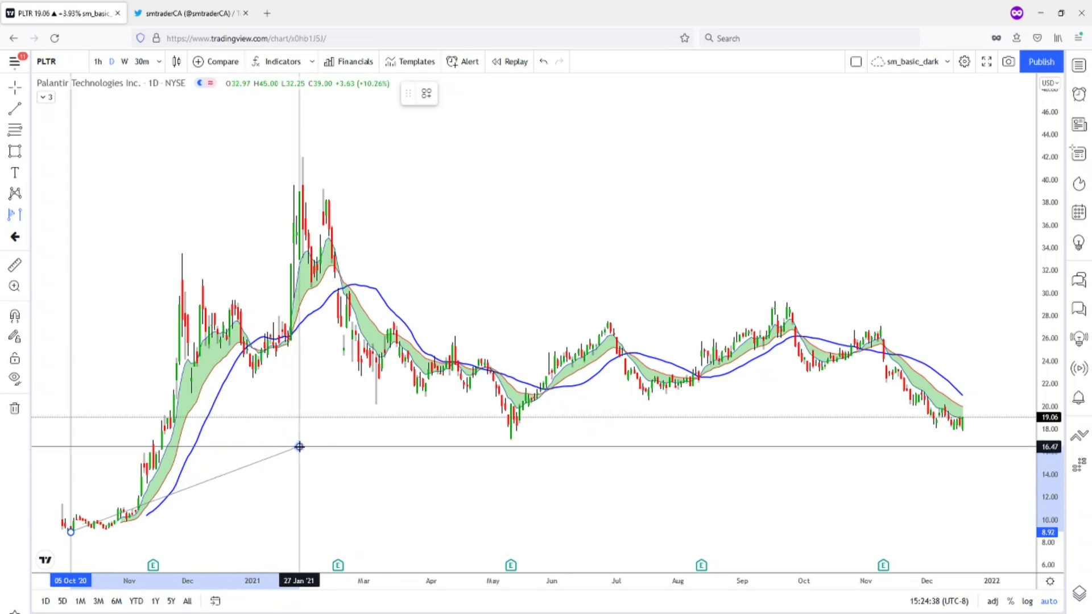
pyautogui.click(300, 449)
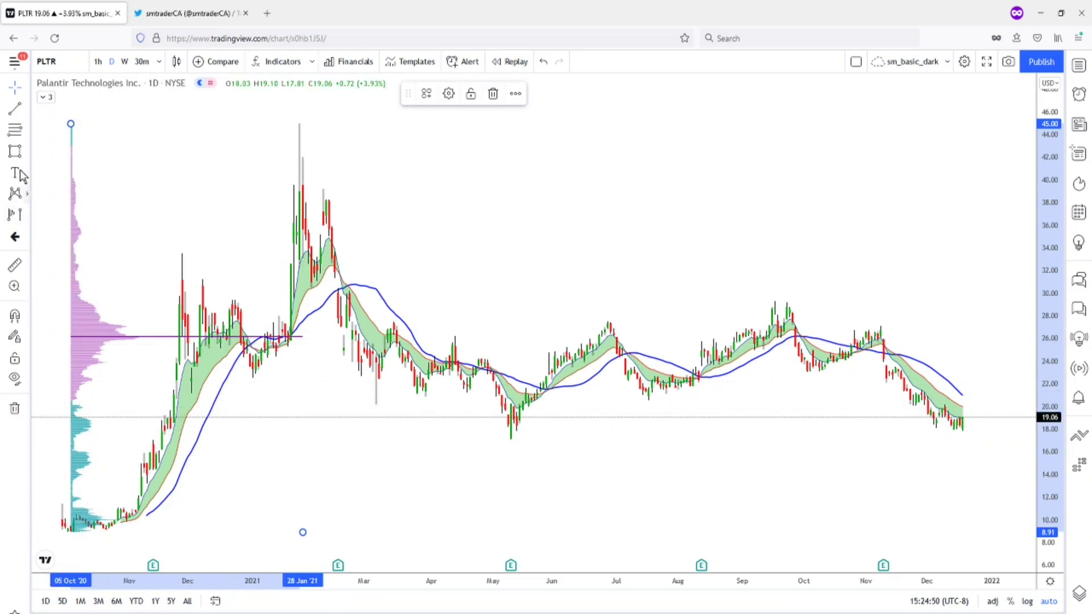
# - Draw a rectangle zone on PLTR from 11.00 to 11.57 and apply the smtraderca_right_demand template to it
pyautogui.click(16, 153)
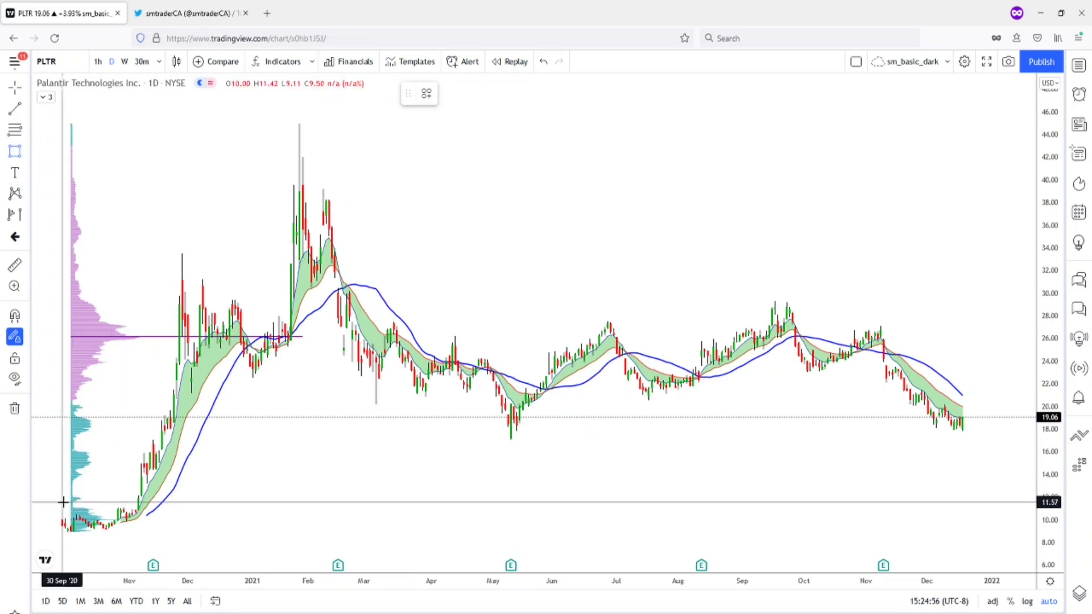
pyautogui.moveTo(137, 504); pyautogui.dragTo(199, 506)
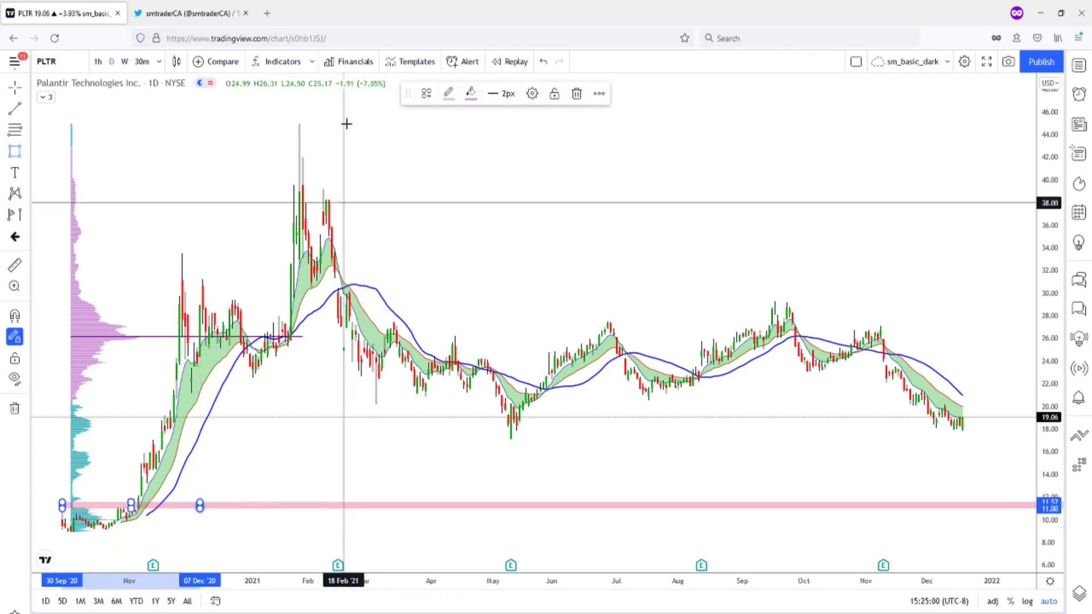
pyautogui.click(426, 94)
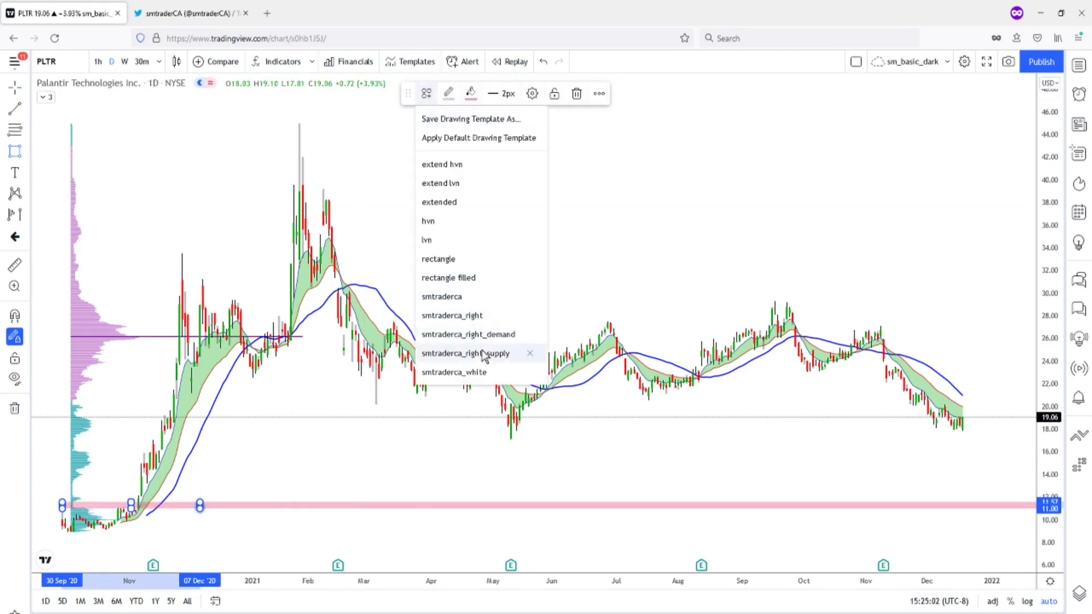
pyautogui.click(492, 336)
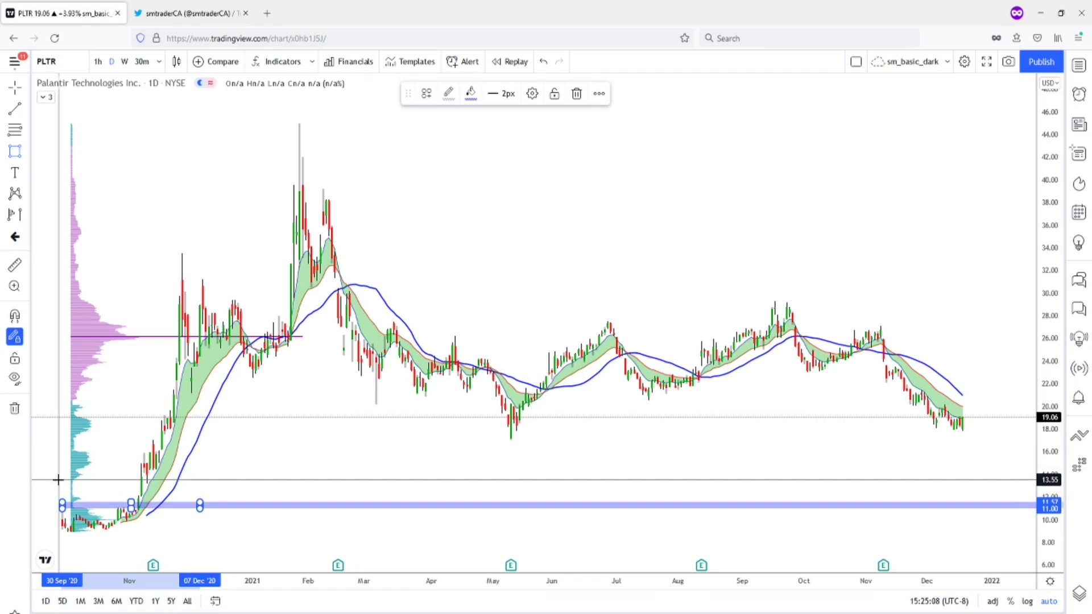
# - Draw four more PLTR demand zones at about 11.99 to 13.55, 16.16 to 17.36, 20.07 to 20.69 and 19.13 to 19.60
pyautogui.moveTo(59, 480); pyautogui.dragTo(230, 496)
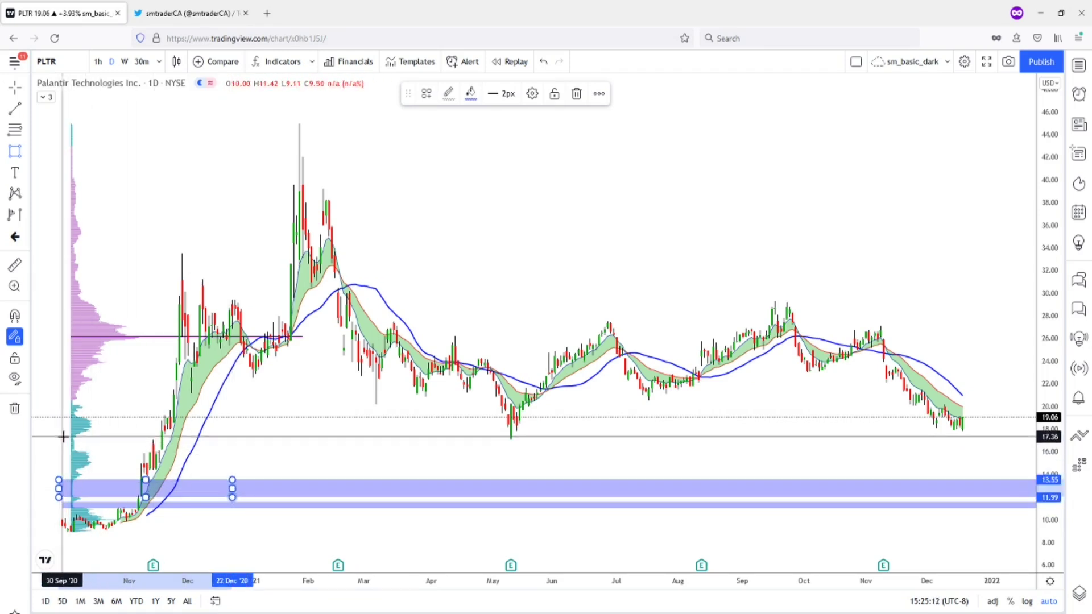
pyautogui.moveTo(105, 436); pyautogui.dragTo(208, 450)
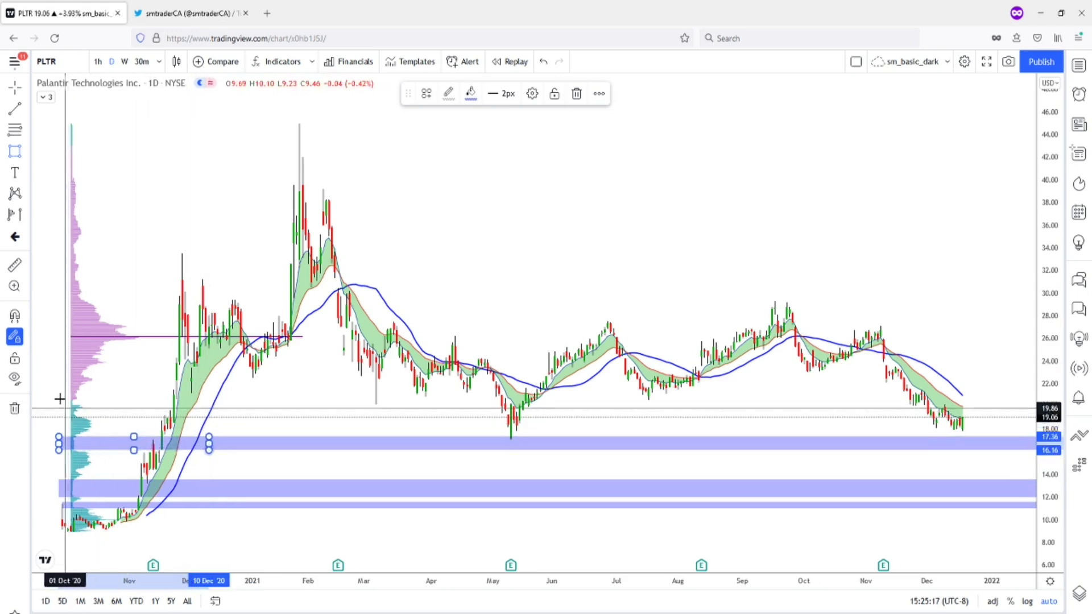
pyautogui.moveTo(91, 400); pyautogui.dragTo(156, 405)
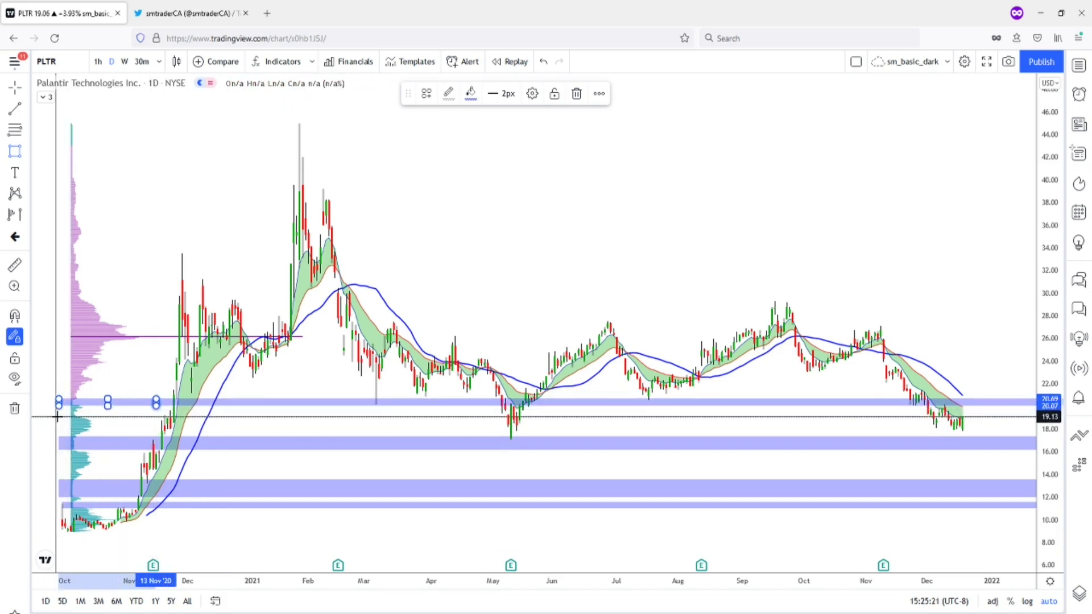
pyautogui.moveTo(104, 414); pyautogui.dragTo(118, 413)
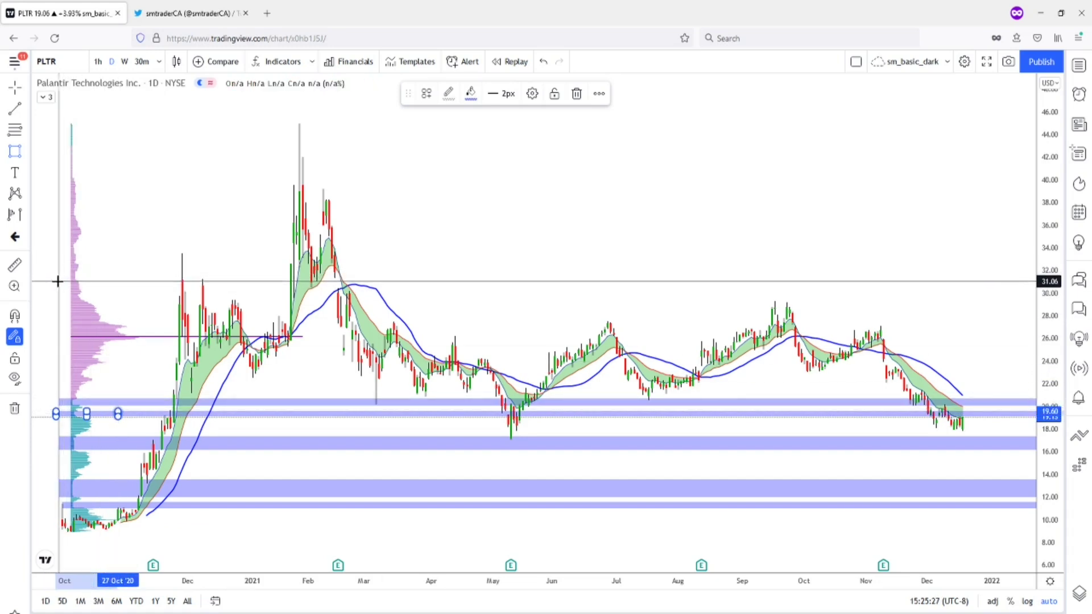
# - Draw rectangle zones on PLTR's upper profile at about 31.06 to 31.95, 37.01 to 37.89 and near 40.5, removing any stray rectangle
pyautogui.moveTo(58, 281); pyautogui.dragTo(114, 271)
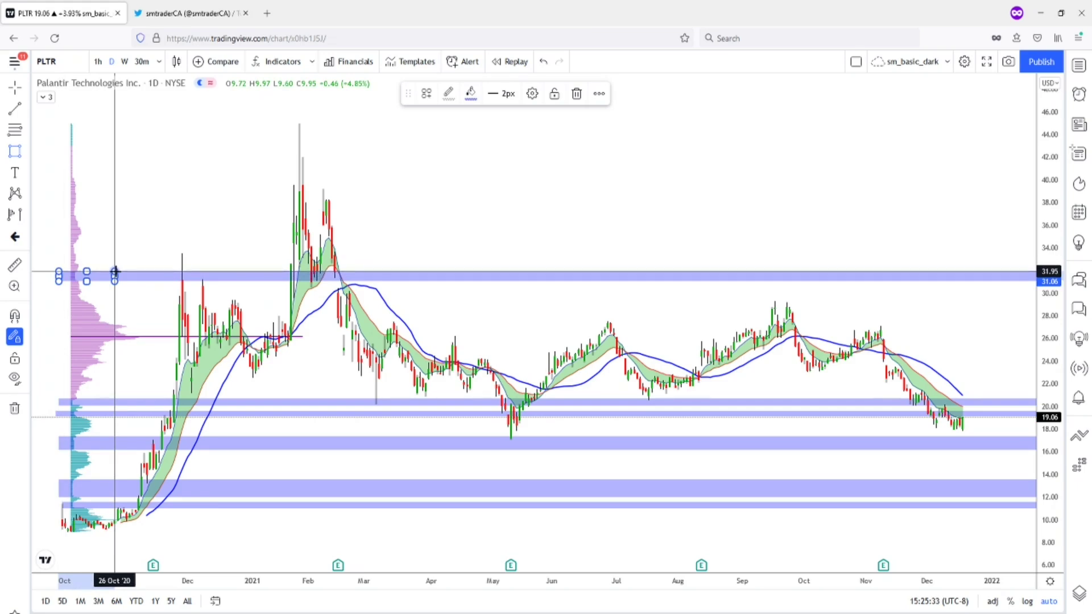
pyautogui.moveTo(139, 258); pyautogui.dragTo(121, 273)
pyautogui.press('Delete')
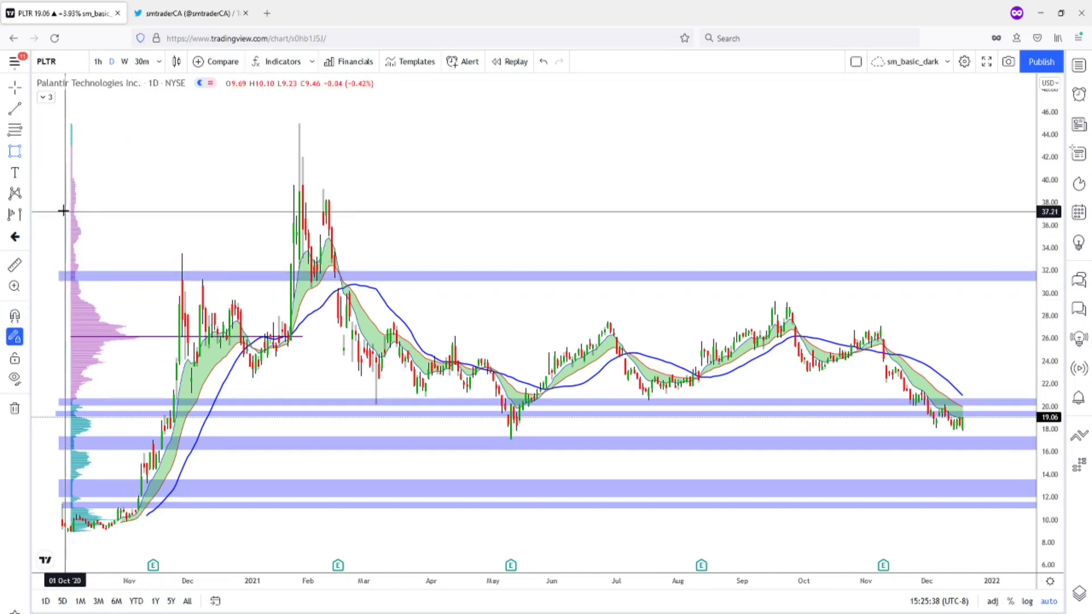
pyautogui.moveTo(68, 214); pyautogui.dragTo(123, 204)
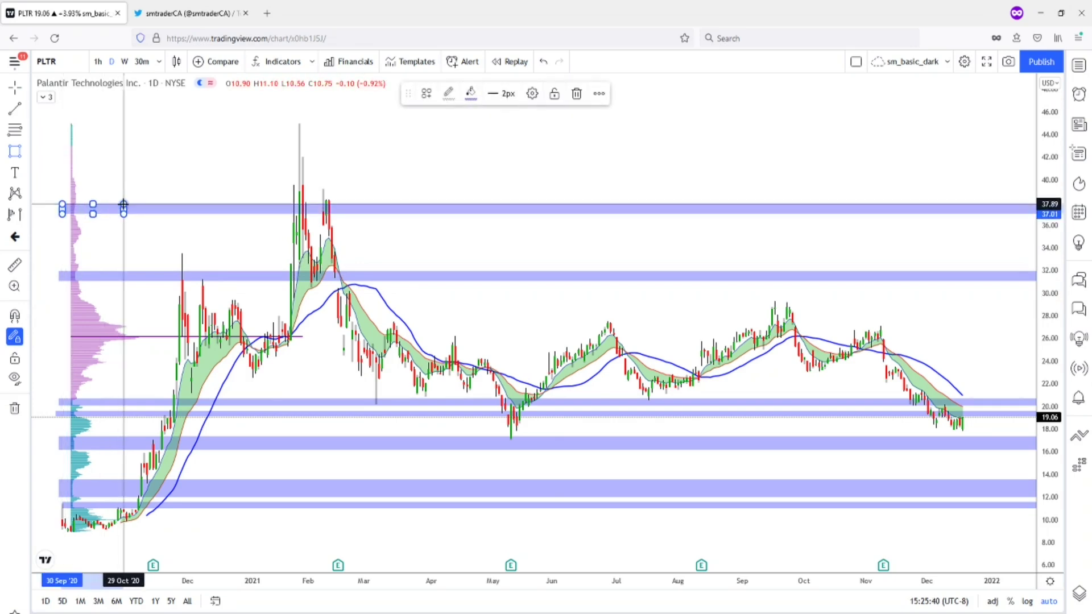
pyautogui.moveTo(102, 178); pyautogui.dragTo(124, 176)
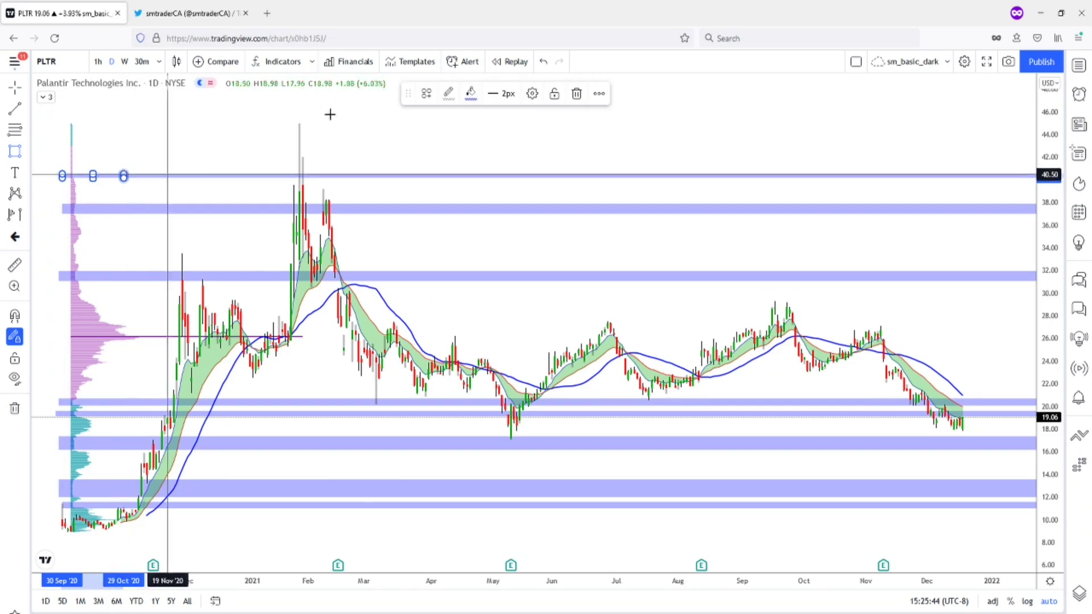
# - Apply the smtraderca_right_supply template to PLTR's three upper zones near 40.5, 37.5 and 31.5
pyautogui.click(427, 95)
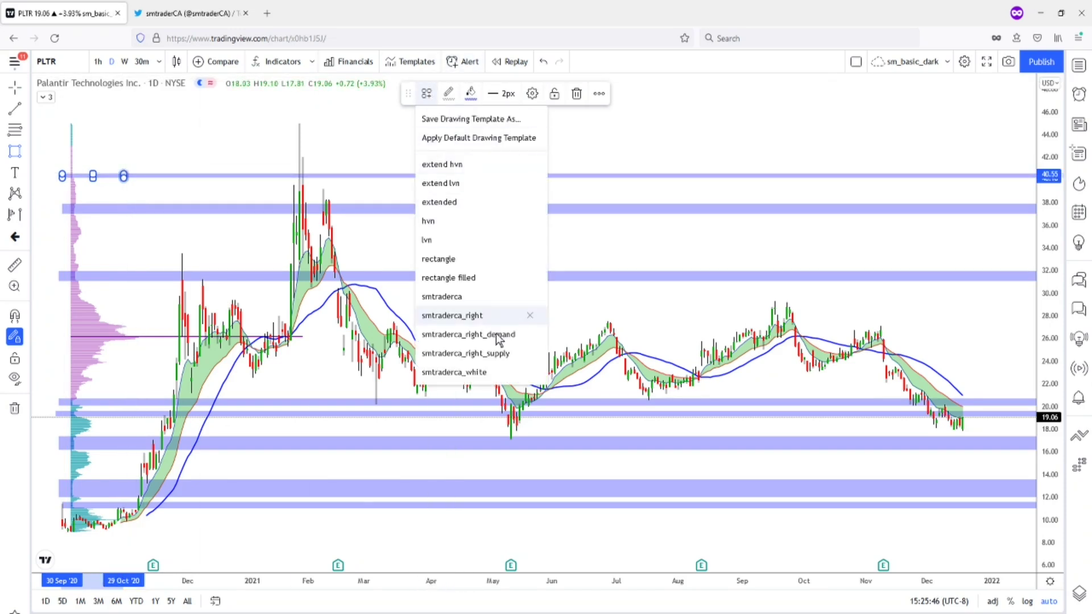
pyautogui.click(499, 354)
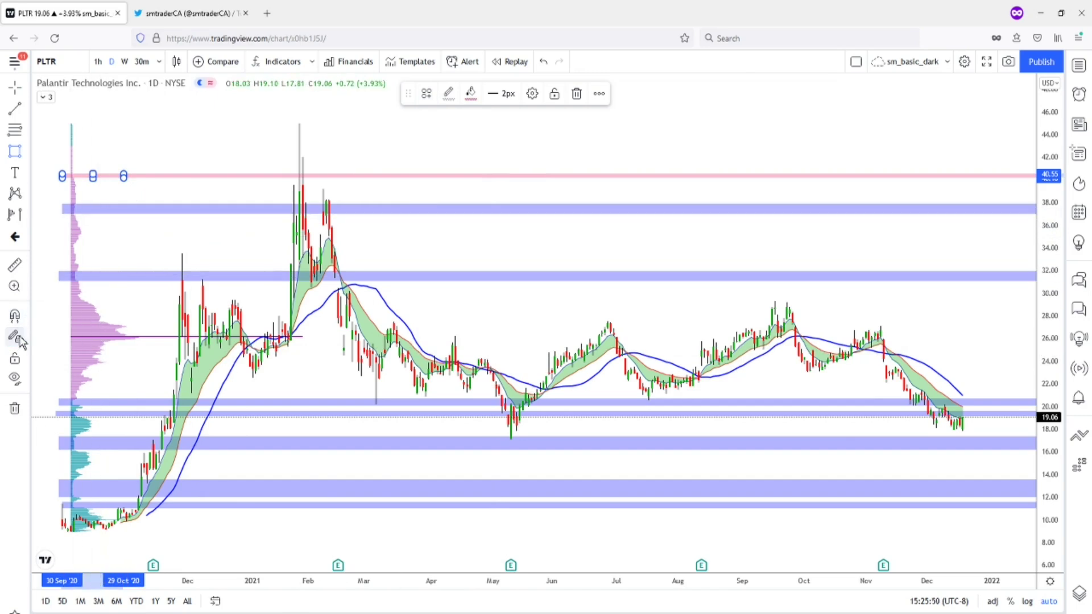
pyautogui.click(85, 244)
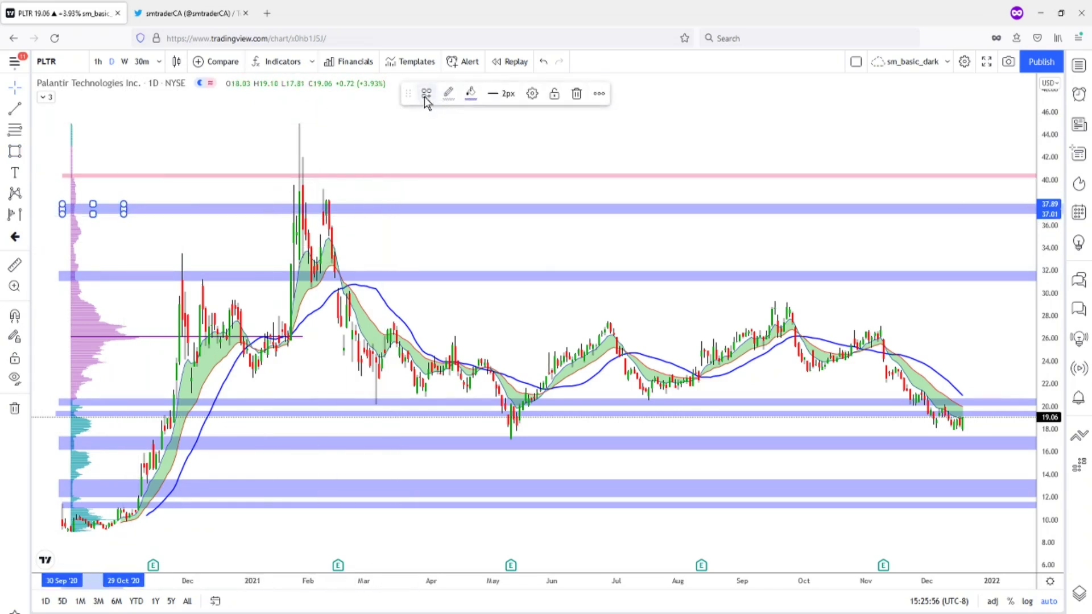
pyautogui.click(476, 355)
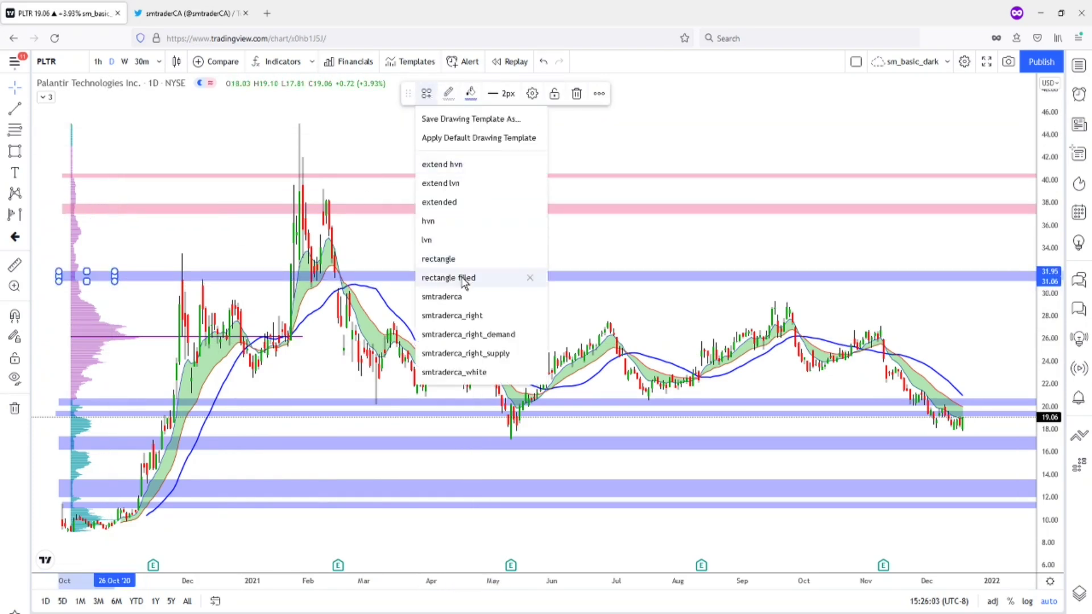
pyautogui.click(476, 355)
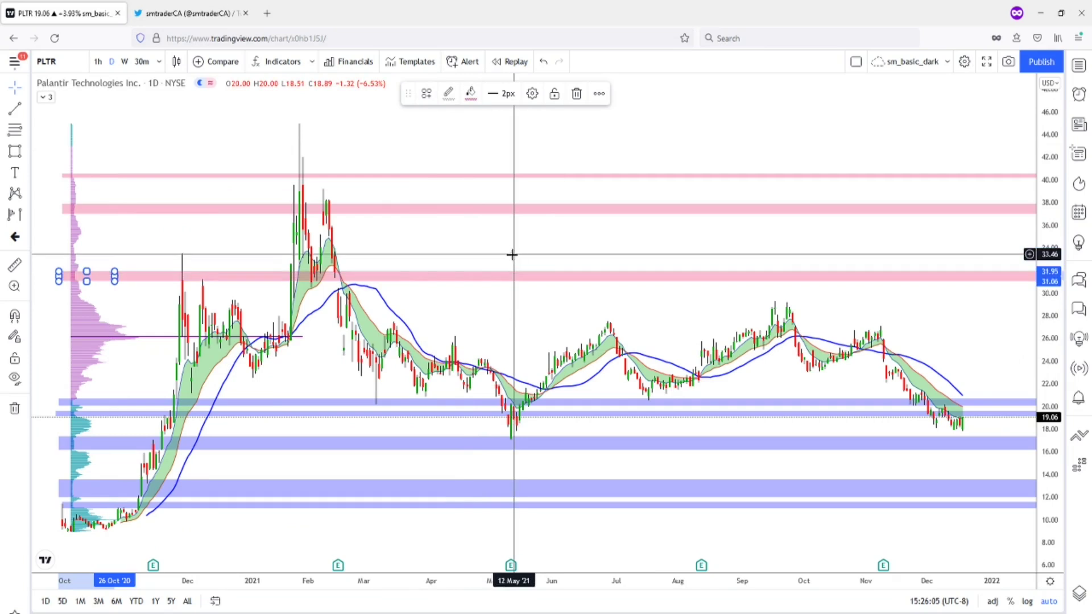
pyautogui.click(339, 252)
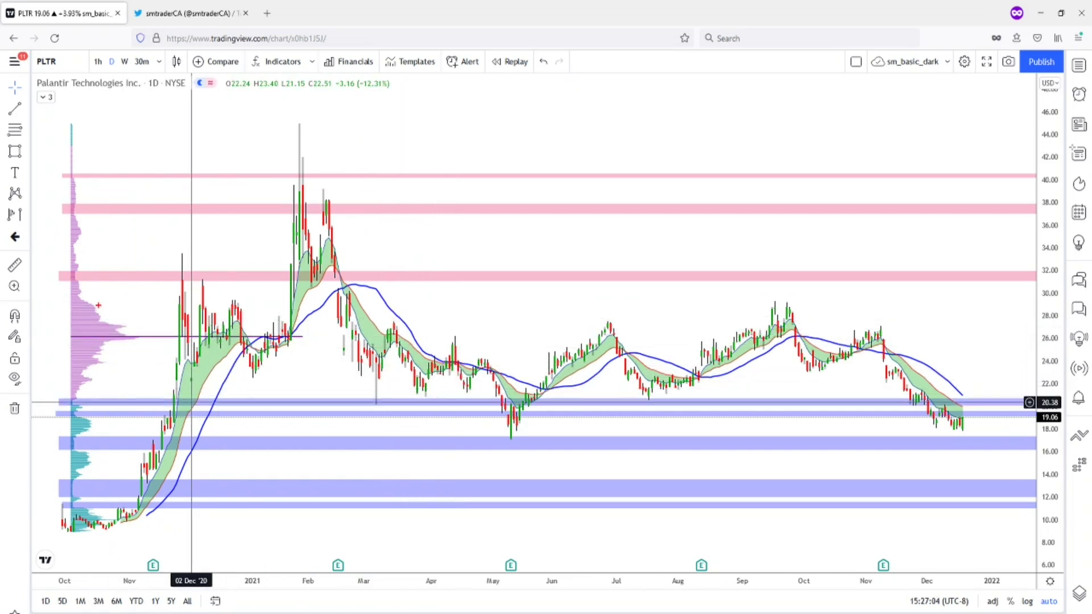
# - Box PLTR's high-volume range from about 24 to 29, trace the price swings around it, and clear the sketches
pyautogui.moveTo(60, 301); pyautogui.dragTo(990, 364)
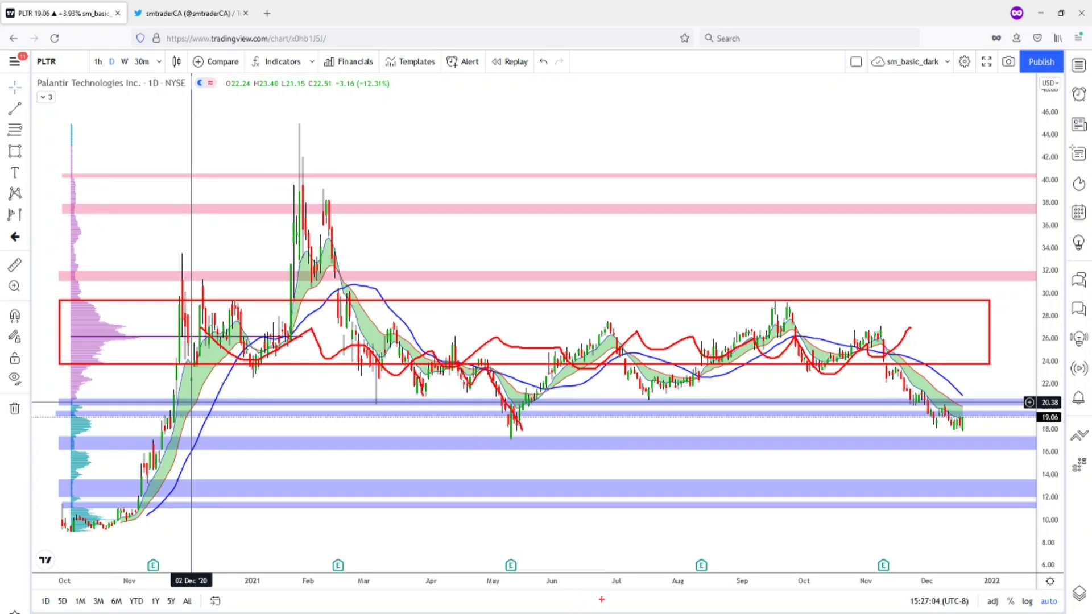
pyautogui.hotkey('ctrl', 'z')
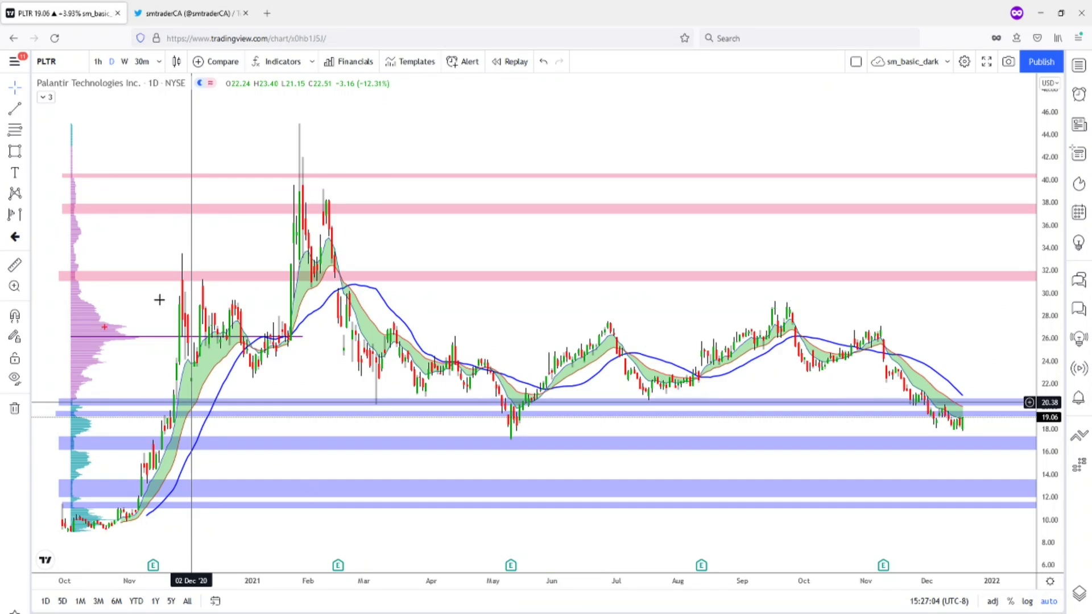
# - Extend the PLTR volume profile's end anchor to 20 Dec '21
pyautogui.click(84, 329)
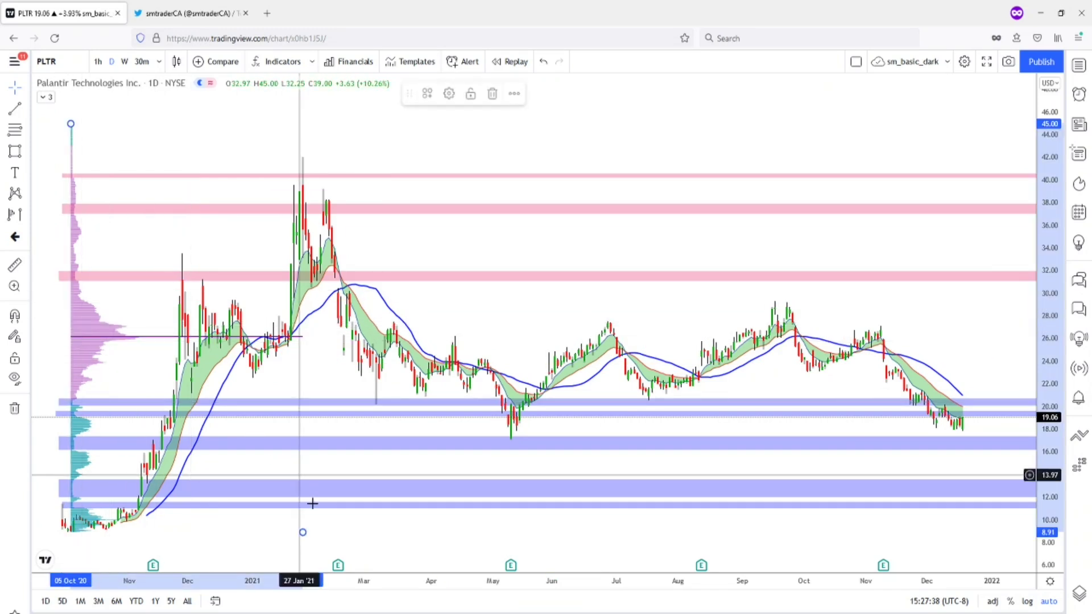
pyautogui.moveTo(302, 533); pyautogui.dragTo(966, 532)
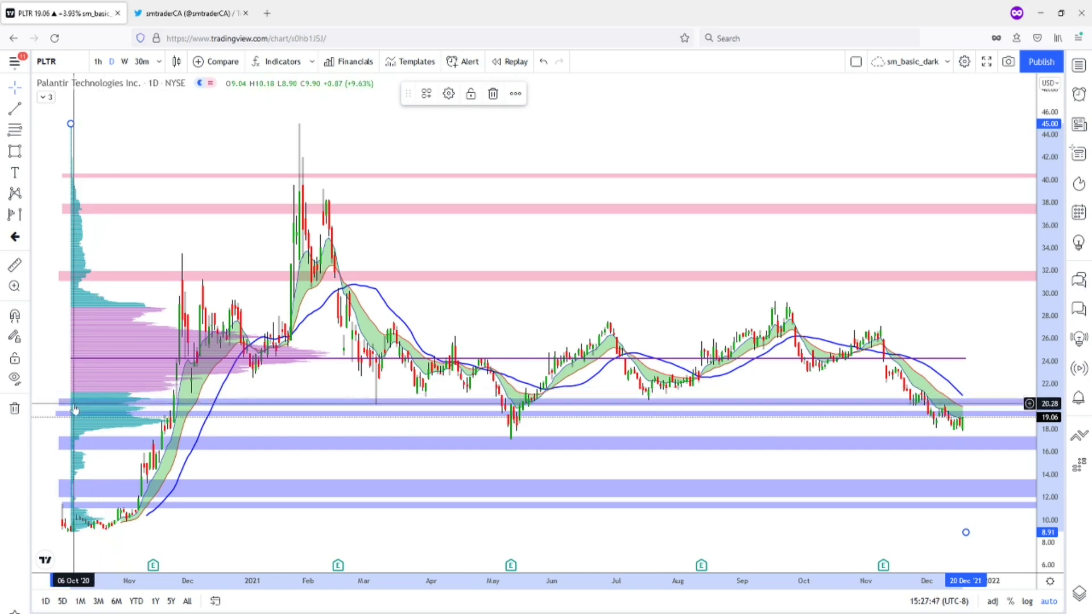
# - Box the extended profile's high-volume range from about 21 to 29, trace PLTR's swings and lower-edge breaks, and clear the sketches
pyautogui.moveTo(56, 305); pyautogui.dragTo(1036, 391)
pyautogui.moveTo(177, 372)
pyautogui.mouseDown()
pyautogui.moveTo(274, 356)
pyautogui.moveTo(402, 305)
pyautogui.moveTo(560, 380)
pyautogui.moveTo(683, 361)
pyautogui.moveTo(800, 307)
pyautogui.moveTo(884, 368)
pyautogui.moveTo(922, 364)
pyautogui.mouseUp()
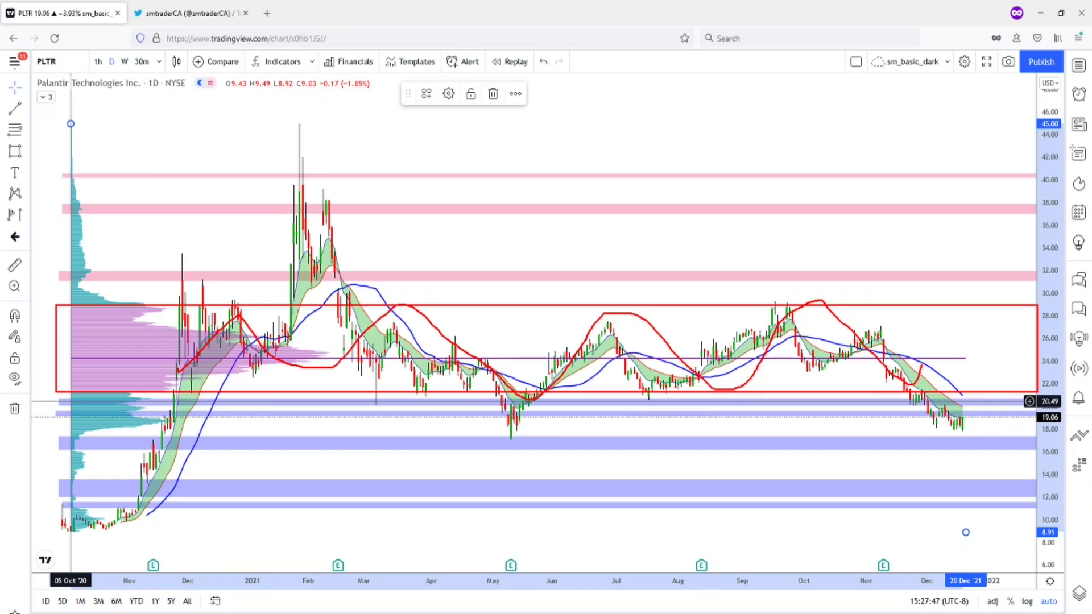
pyautogui.moveTo(501, 391)
pyautogui.mouseDown()
pyautogui.moveTo(493, 412)
pyautogui.moveTo(557, 390)
pyautogui.moveTo(526, 381)
pyautogui.mouseUp()
pyautogui.moveTo(976, 397)
pyautogui.mouseDown()
pyautogui.moveTo(904, 398)
pyautogui.moveTo(987, 397)
pyautogui.moveTo(931, 394)
pyautogui.mouseUp()
pyautogui.hotkey('ctrl', 'z')
pyautogui.hotkey('ctrl', 'z')
pyautogui.hotkey('ctrl', 'z')
pyautogui.hotkey('ctrl', 'z')
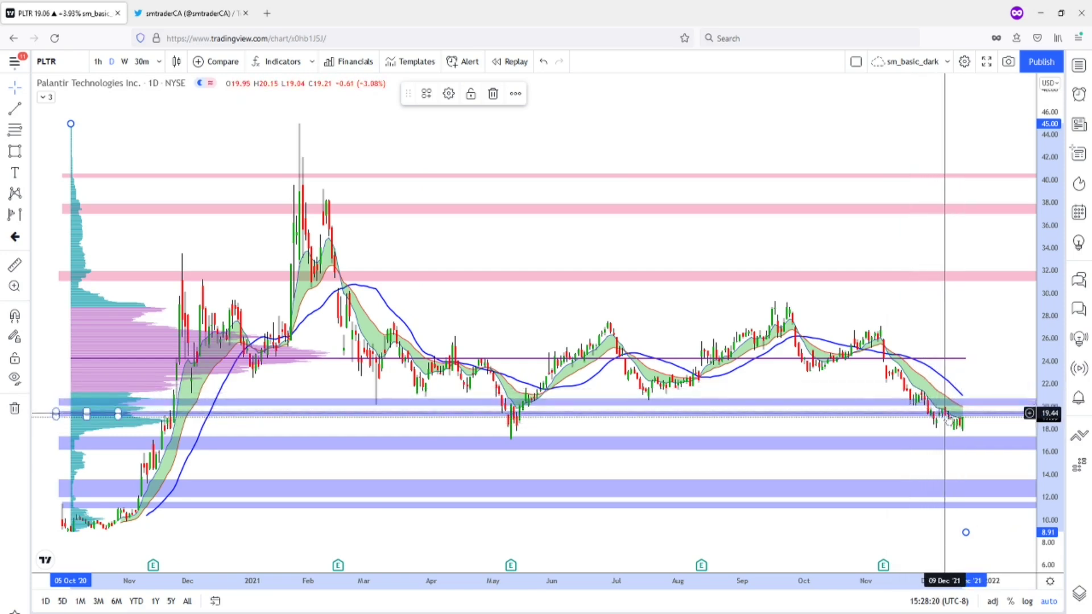
# - Sketch a PLTR scenario bouncing to about 20 and falling to about 14, and circle the low-volume node near 13
pyautogui.click(969, 449)
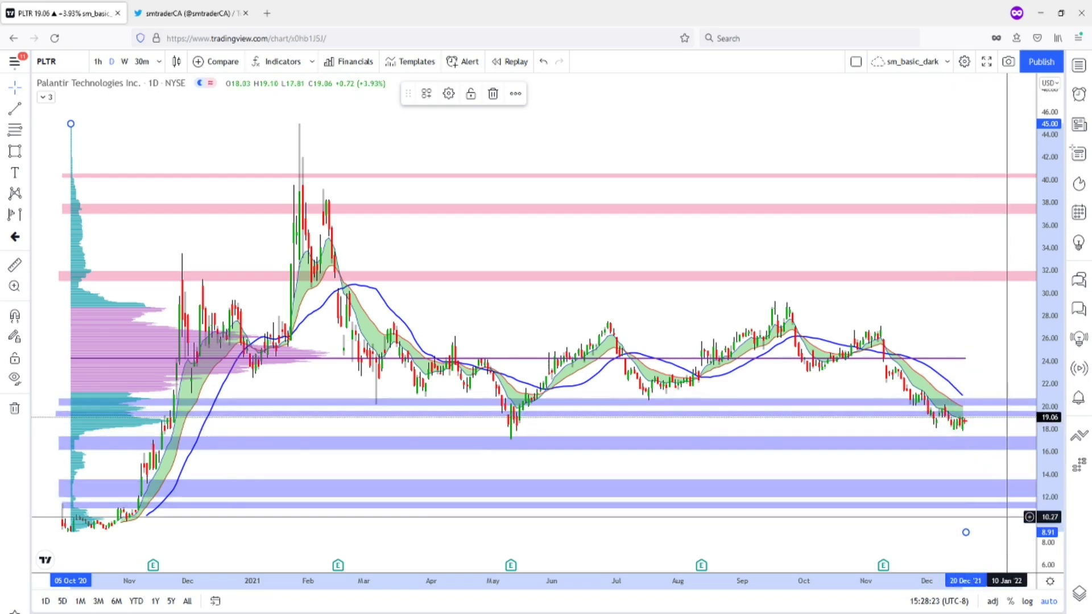
pyautogui.moveTo(976, 417); pyautogui.dragTo(981, 438)
pyautogui.moveTo(994, 448); pyautogui.dragTo(1003, 462)
pyautogui.moveTo(68, 478)
pyautogui.mouseDown()
pyautogui.moveTo(85, 501)
pyautogui.moveTo(55, 477)
pyautogui.mouseUp()
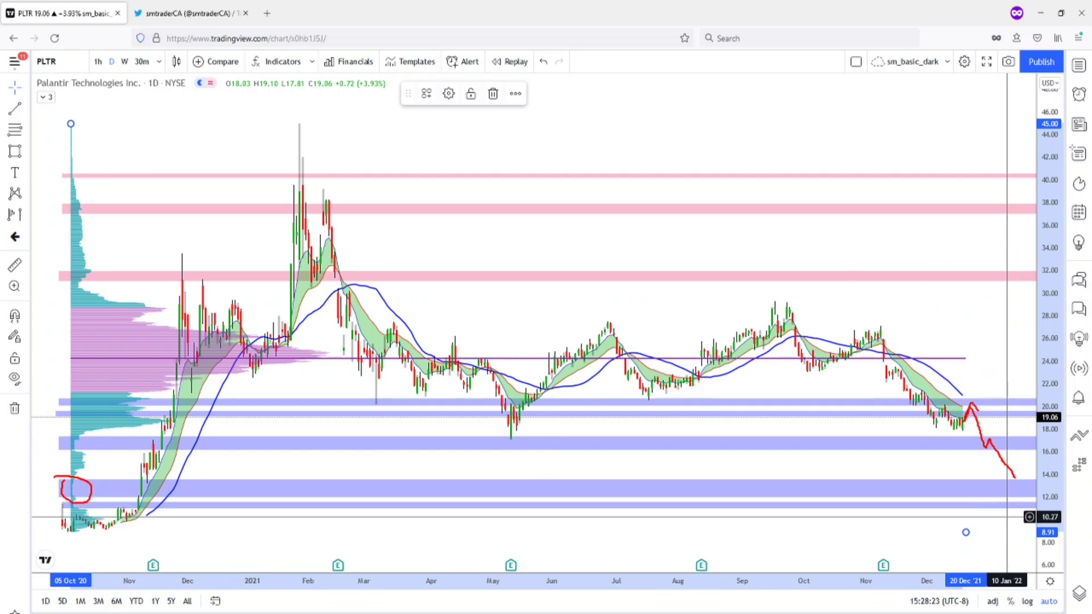
# - Sketch PLTR's recovery into the boxed high-volume range from about 21 to 29, mark its upper edge, and clear the sketches
pyautogui.moveTo(977, 412)
pyautogui.mouseDown()
pyautogui.moveTo(1004, 351)
pyautogui.moveTo(1063, 361)
pyautogui.mouseUp()
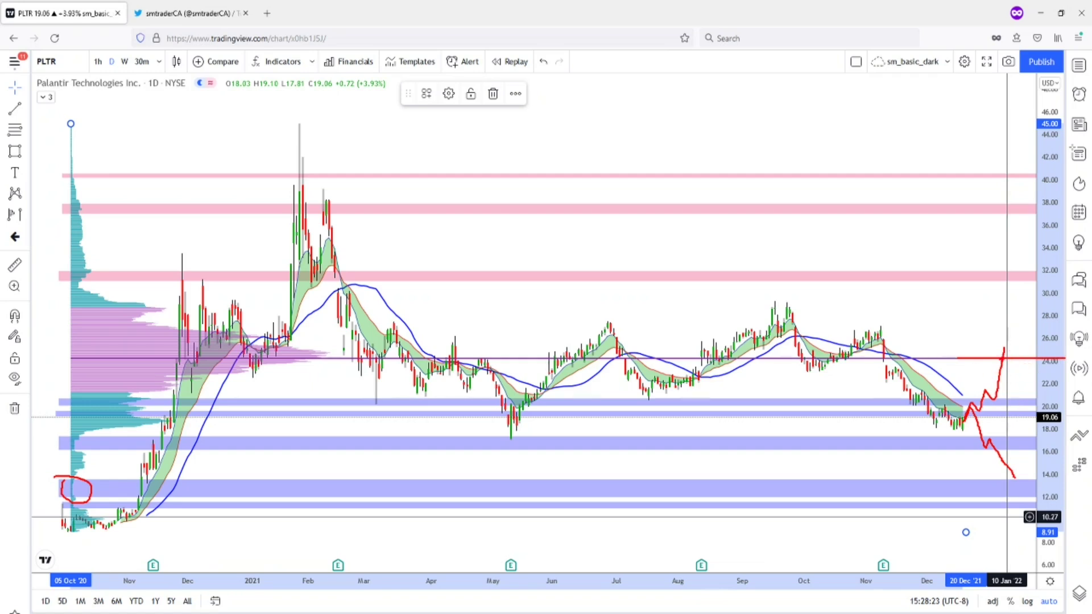
pyautogui.moveTo(1001, 365); pyautogui.dragTo(1059, 367)
pyautogui.moveTo(49, 305); pyautogui.dragTo(1084, 390)
pyautogui.moveTo(960, 393)
pyautogui.mouseDown()
pyautogui.moveTo(1026, 307)
pyautogui.moveTo(1040, 312)
pyautogui.mouseUp()
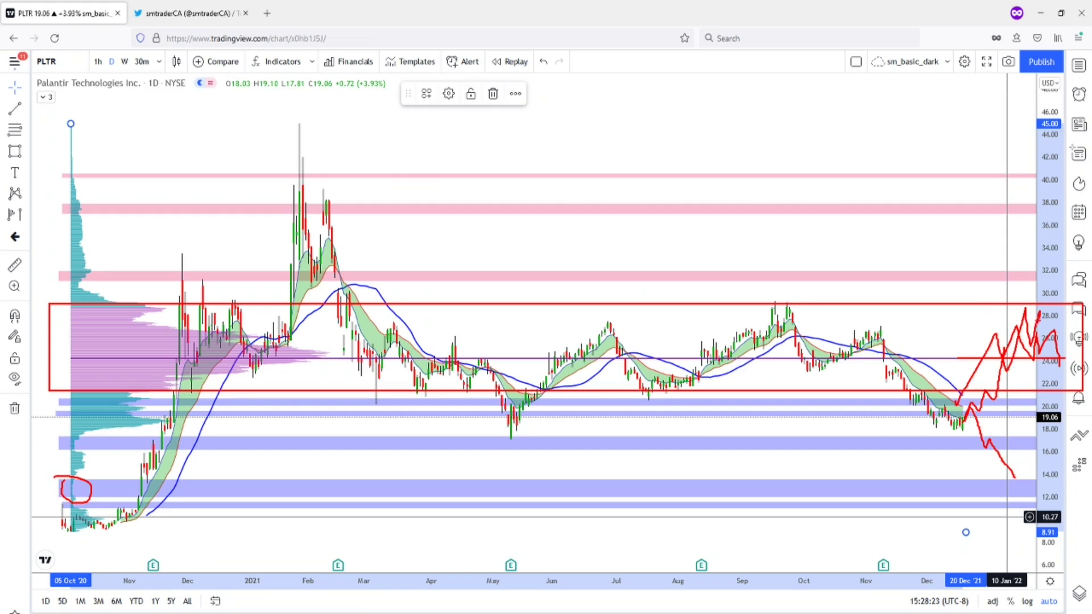
pyautogui.moveTo(1004, 279)
pyautogui.mouseDown()
pyautogui.moveTo(1034, 301)
pyautogui.moveTo(1023, 314)
pyautogui.moveTo(1046, 288)
pyautogui.mouseUp()
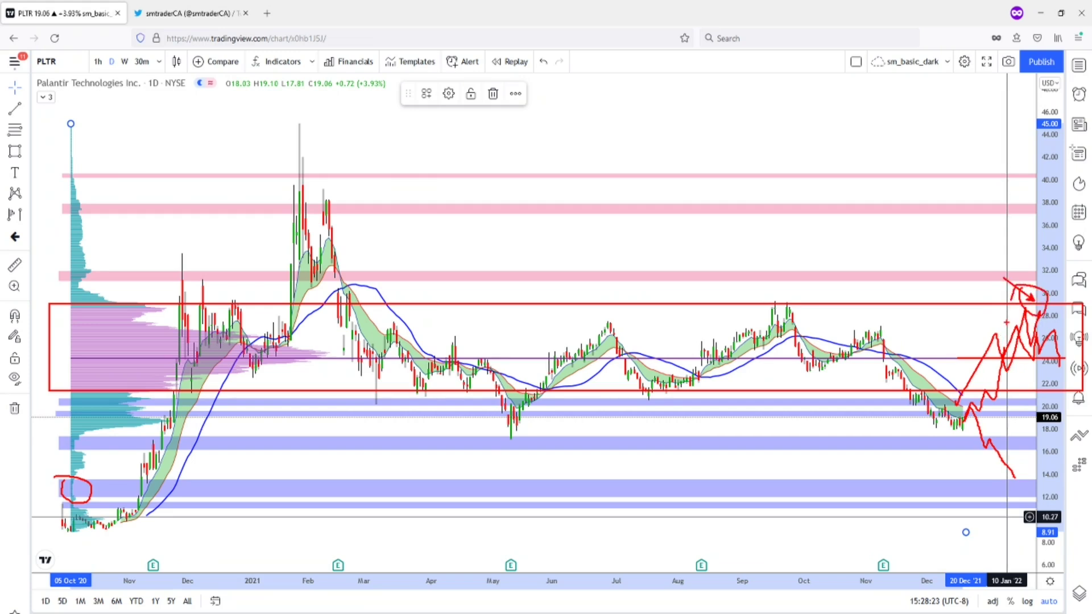
pyautogui.press('e')
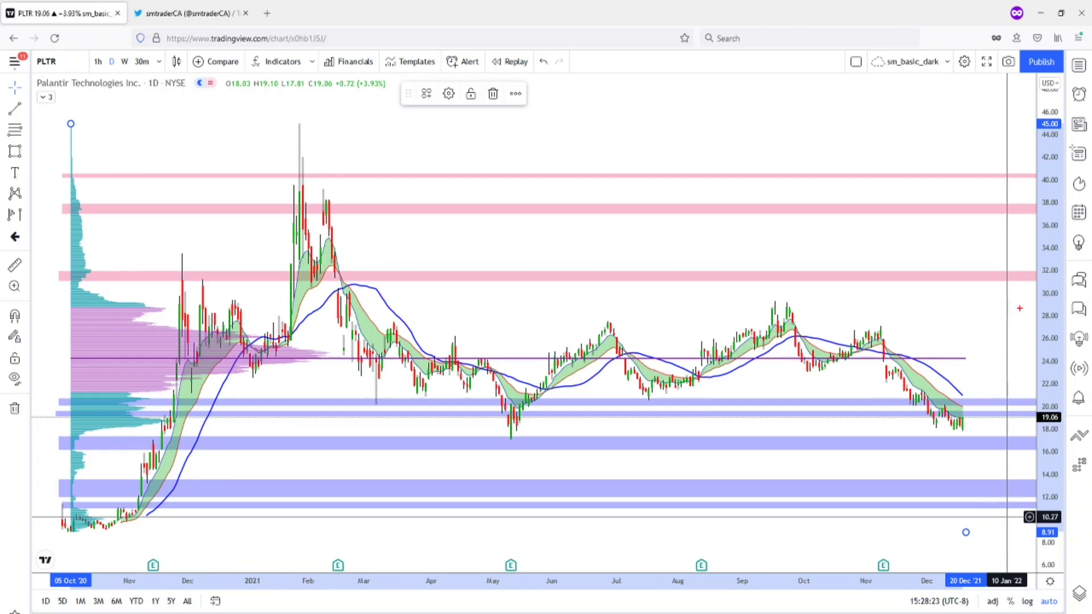
# - Box PLTR's areas from about 31 to 37.5 and 30 to 31, and sketch breakout and rejection scenarios there
pyautogui.moveTo(1022, 288); pyautogui.dragTo(1008, 304)
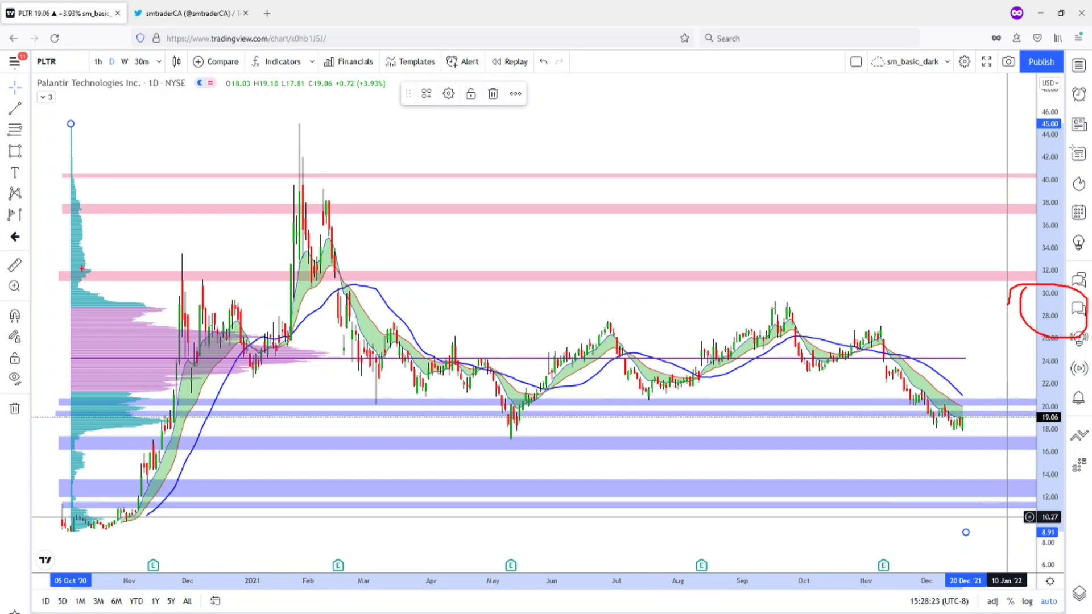
pyautogui.moveTo(65, 278)
pyautogui.mouseDown()
pyautogui.moveTo(106, 277)
pyautogui.moveTo(170, 211)
pyautogui.moveTo(586, 209)
pyautogui.mouseUp()
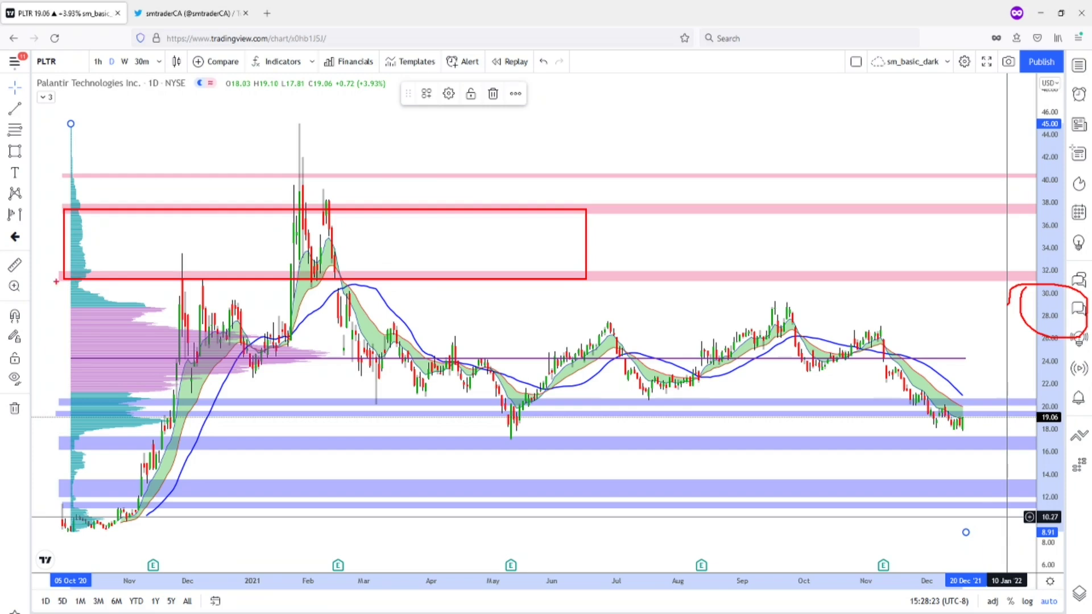
pyautogui.moveTo(54, 291); pyautogui.dragTo(1041, 282)
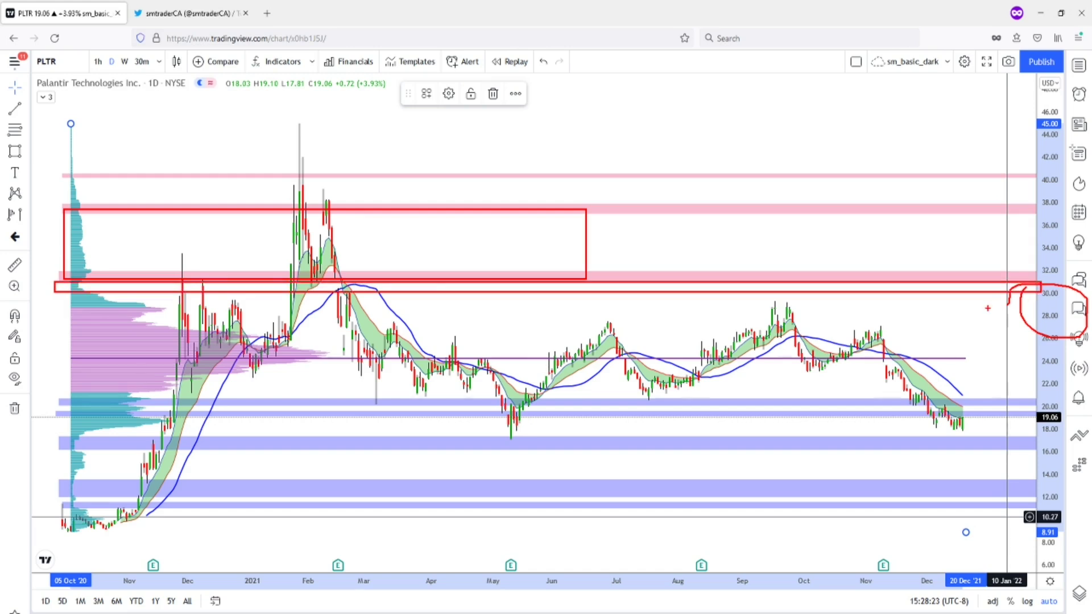
pyautogui.moveTo(959, 416)
pyautogui.mouseDown()
pyautogui.moveTo(988, 293)
pyautogui.moveTo(1009, 296)
pyautogui.moveTo(1015, 268)
pyautogui.moveTo(1011, 284)
pyautogui.mouseUp()
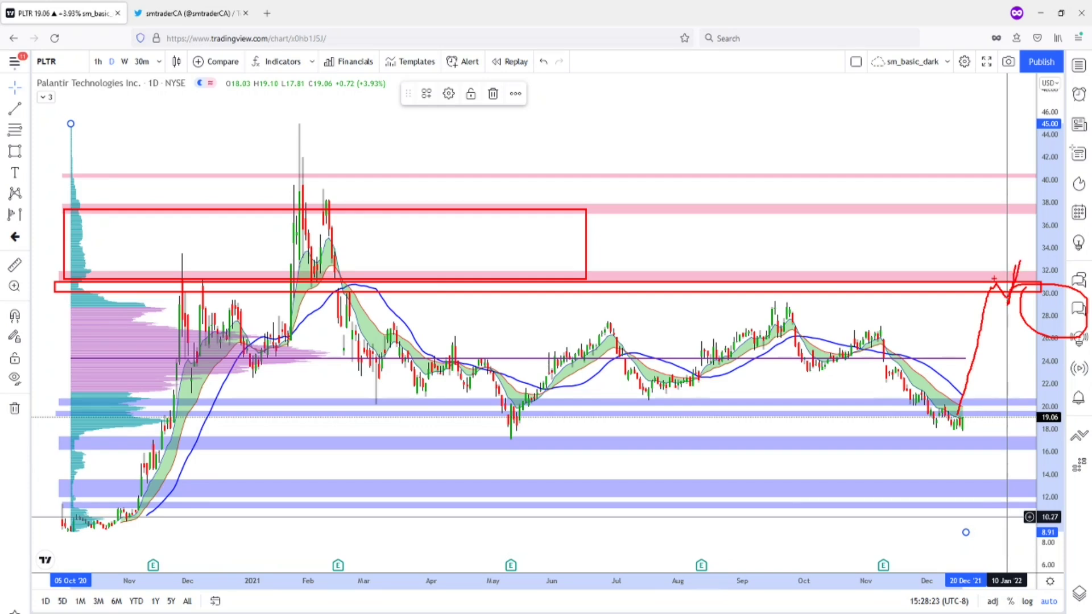
pyautogui.moveTo(996, 285)
pyautogui.mouseDown()
pyautogui.moveTo(1010, 298)
pyautogui.moveTo(1036, 395)
pyautogui.mouseUp()
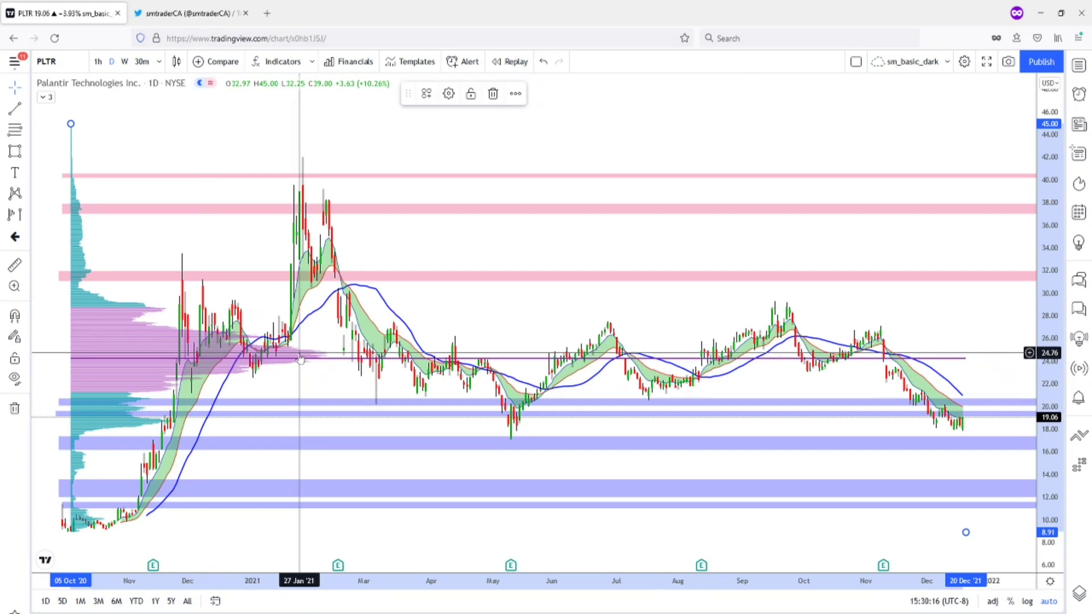
# - Mark PLTR's July low with an arrow, trace its rebound, and box the zones from about 24 to 25 and 28 to 29
pyautogui.click(662, 414)
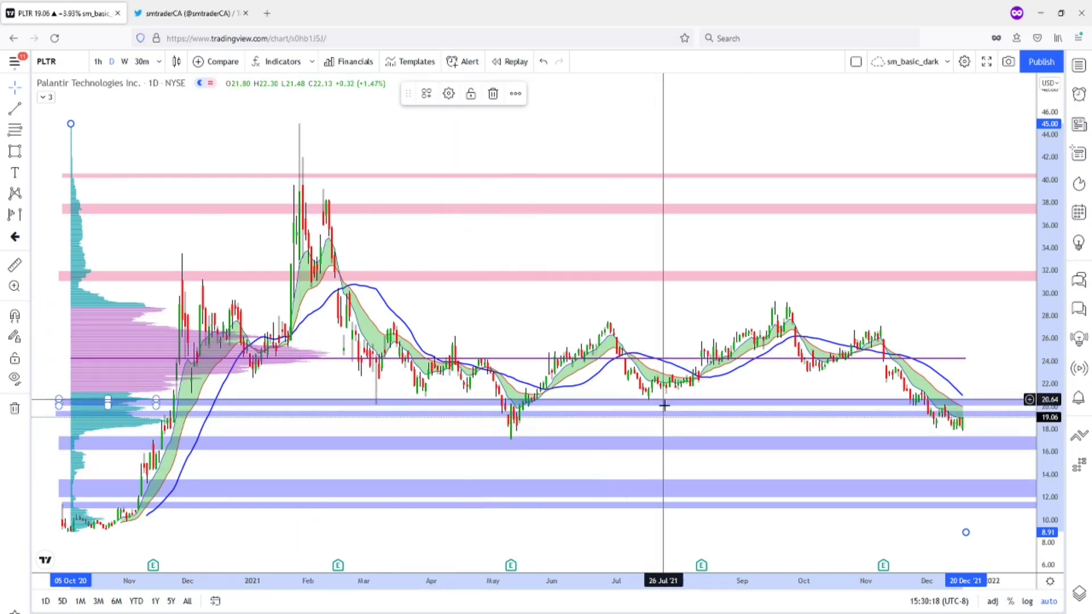
pyautogui.click(629, 459)
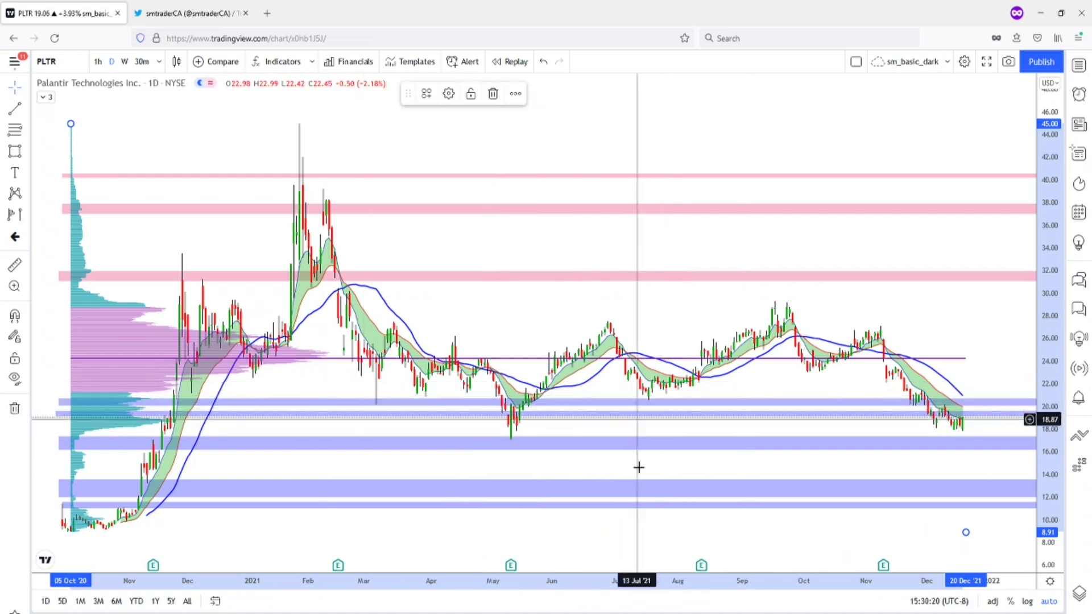
pyautogui.moveTo(632, 426); pyautogui.dragTo(649, 403)
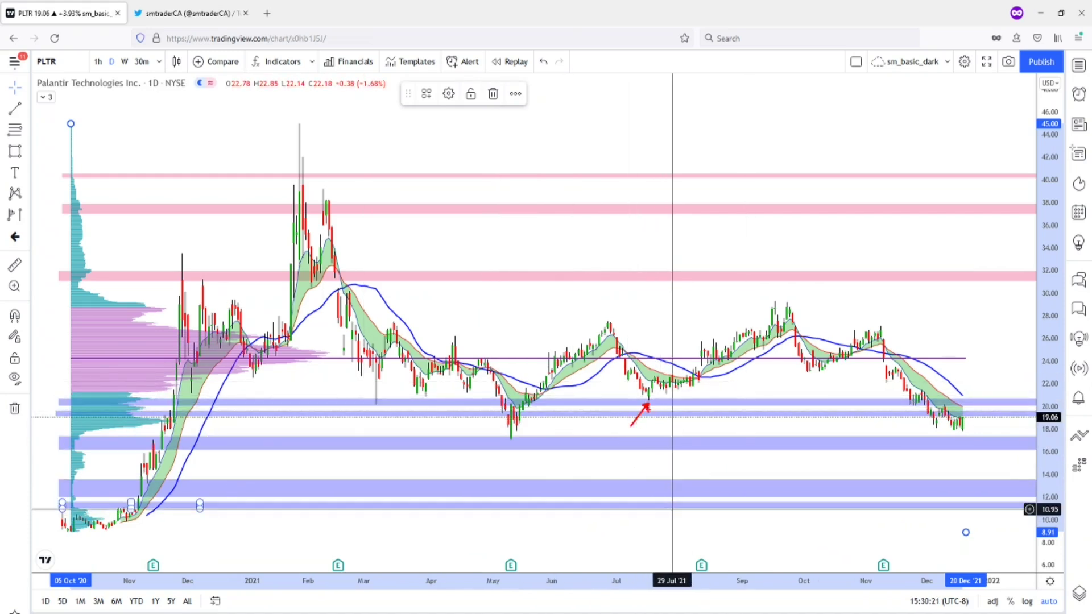
pyautogui.moveTo(266, 347); pyautogui.dragTo(967, 363)
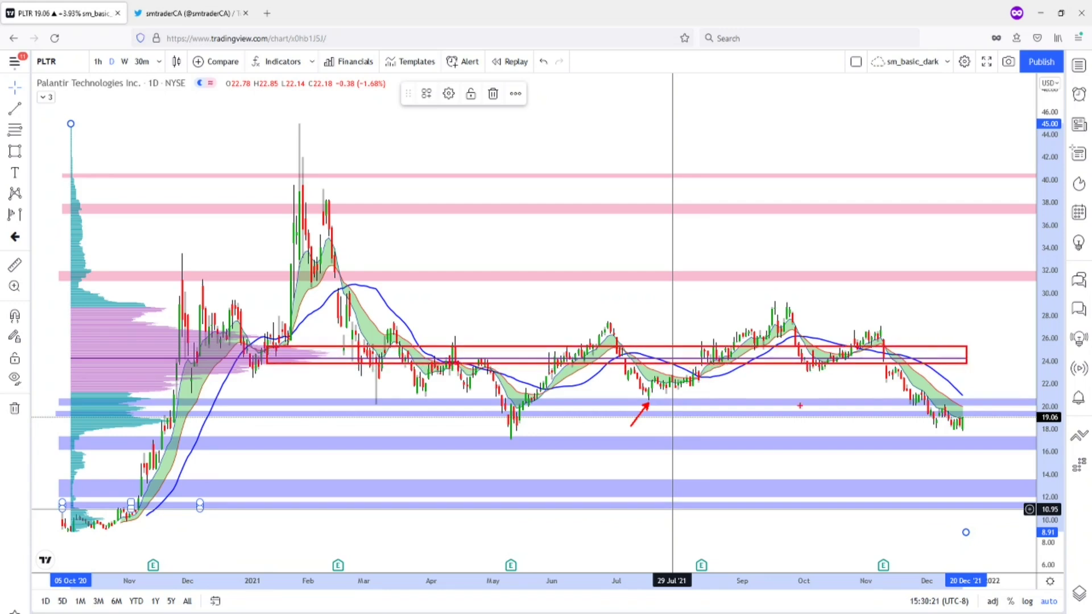
pyautogui.moveTo(651, 394)
pyautogui.mouseDown()
pyautogui.moveTo(703, 385)
pyautogui.moveTo(739, 351)
pyautogui.mouseUp()
pyautogui.moveTo(73, 301)
pyautogui.mouseDown()
pyautogui.moveTo(382, 314)
pyautogui.moveTo(909, 313)
pyautogui.mouseUp()
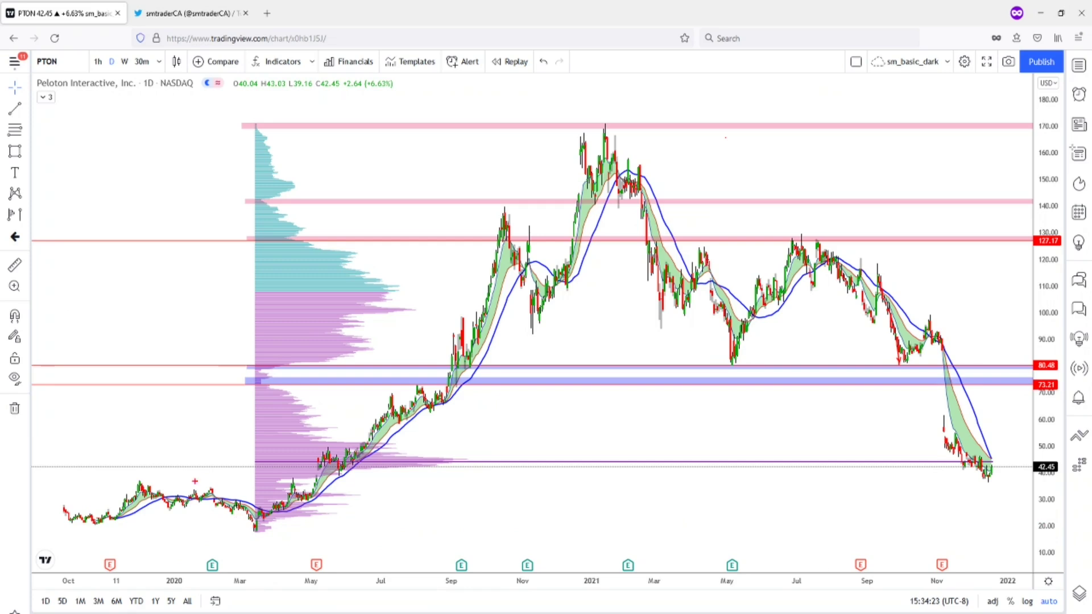
# - Mark PTON's level near 34, trace its 2020 low and rally, circle the 170 price, and clear the sketches
pyautogui.moveTo(180, 488); pyautogui.dragTo(1034, 487)
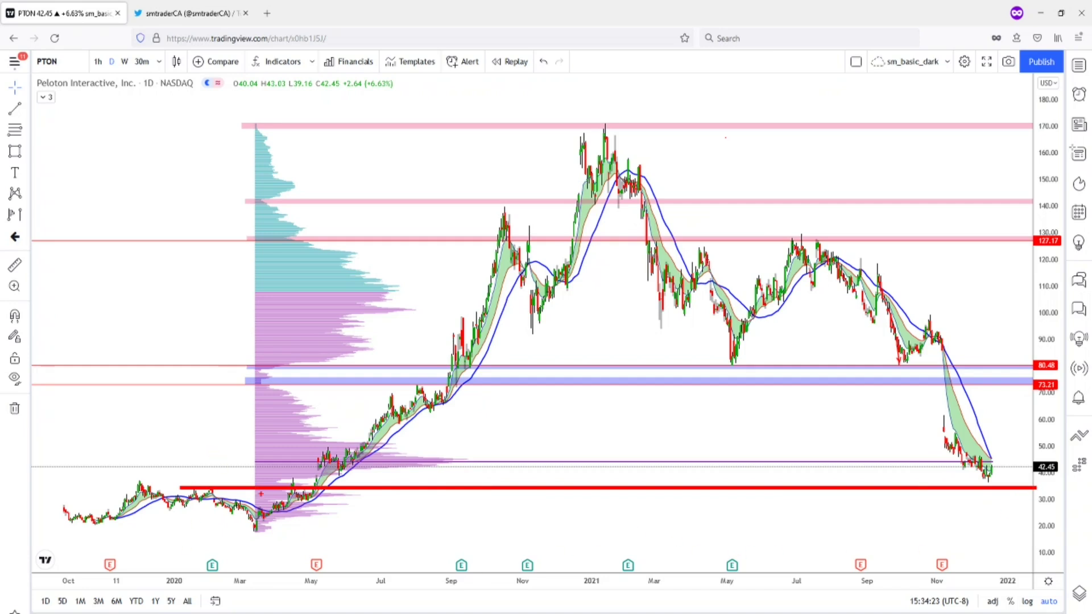
pyautogui.moveTo(208, 499)
pyautogui.mouseDown()
pyautogui.moveTo(248, 543)
pyautogui.moveTo(620, 316)
pyautogui.moveTo(663, 188)
pyautogui.mouseUp()
pyautogui.moveTo(1030, 121); pyautogui.dragTo(1019, 108)
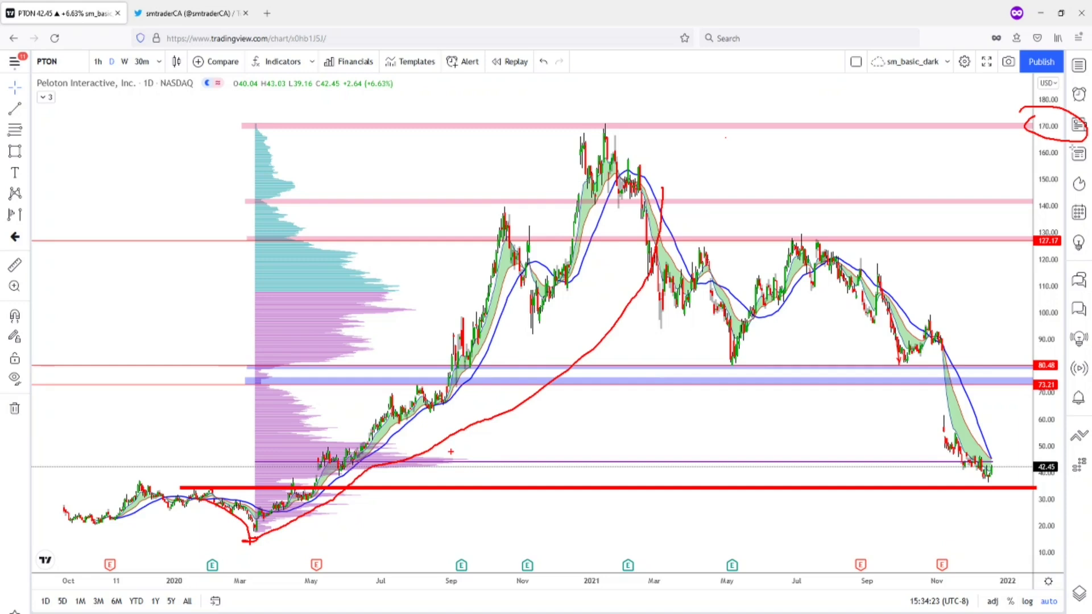
pyautogui.press('e')
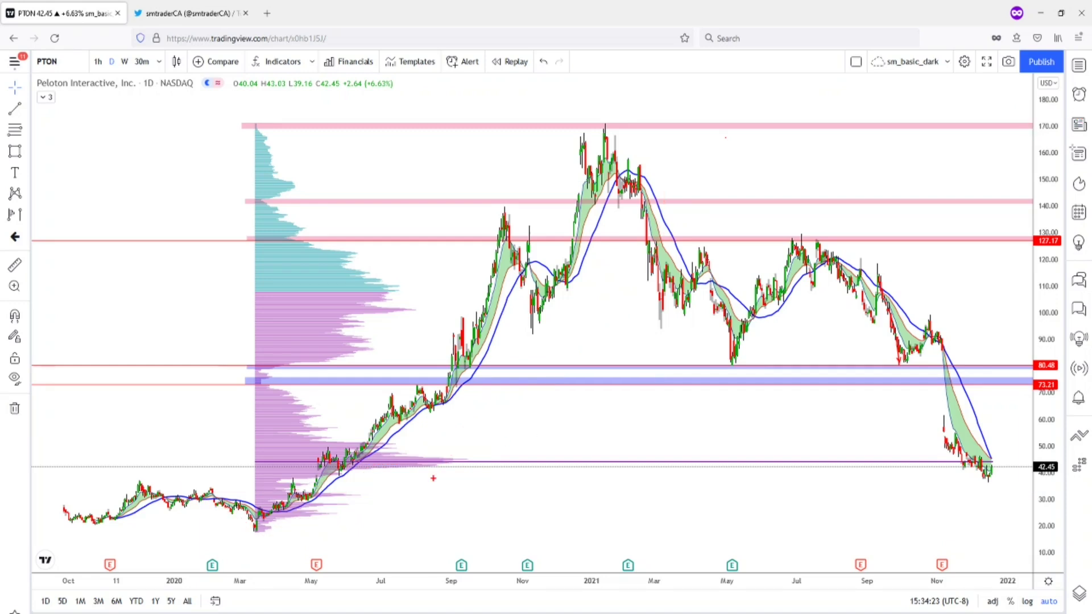
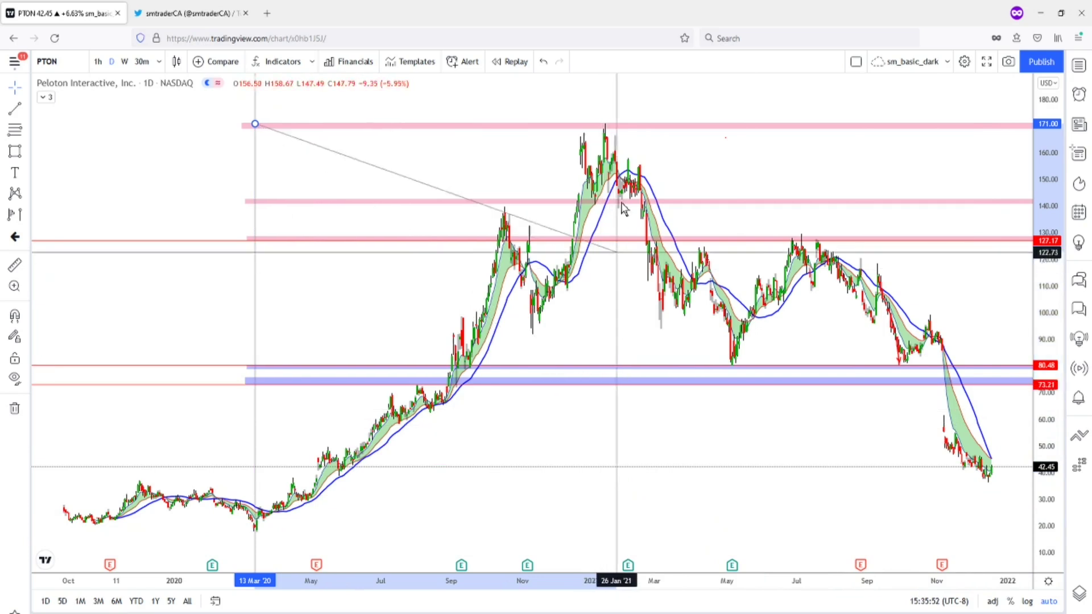
# - End PTON's volume profile at 15 Jan '21 and mark its levels near 78, 73 and 52
pyautogui.click(606, 161)
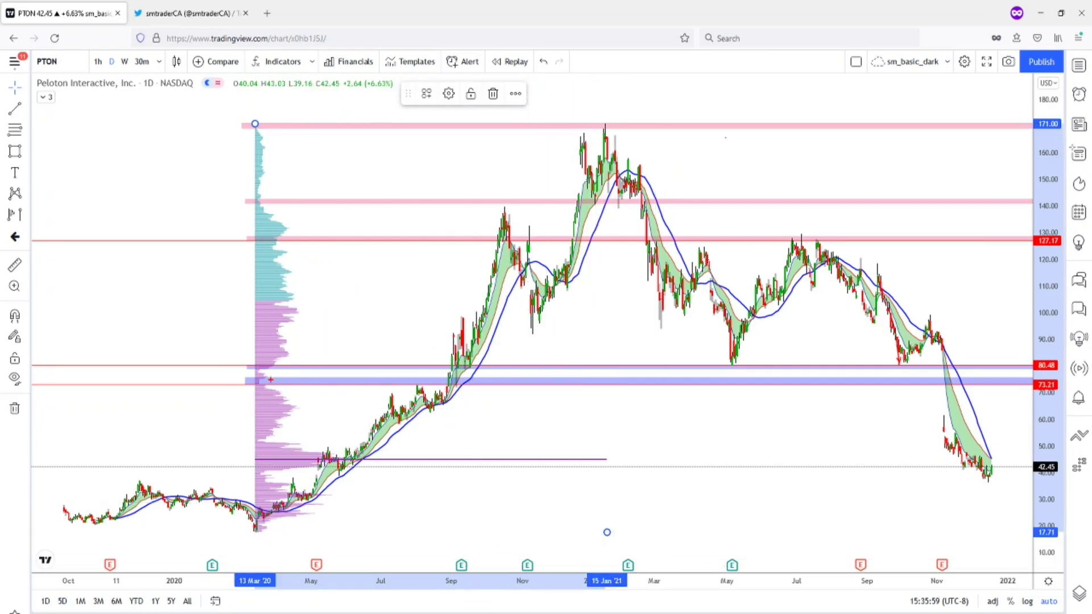
pyautogui.moveTo(270, 384); pyautogui.dragTo(286, 400)
pyautogui.click(264, 363)
pyautogui.moveTo(245, 367); pyautogui.dragTo(290, 373)
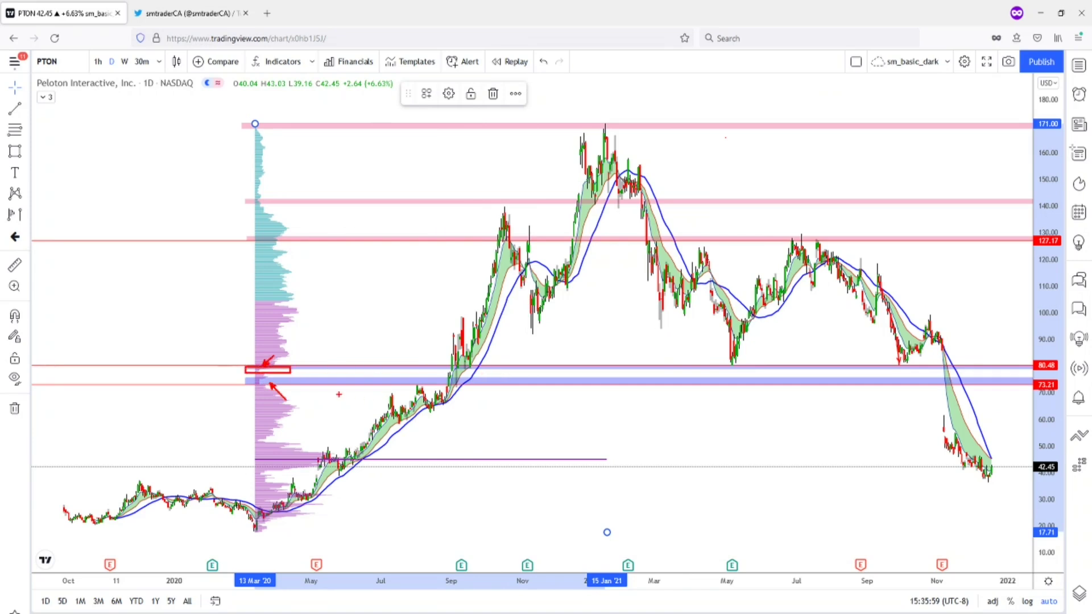
pyautogui.moveTo(241, 439); pyautogui.dragTo(476, 442)
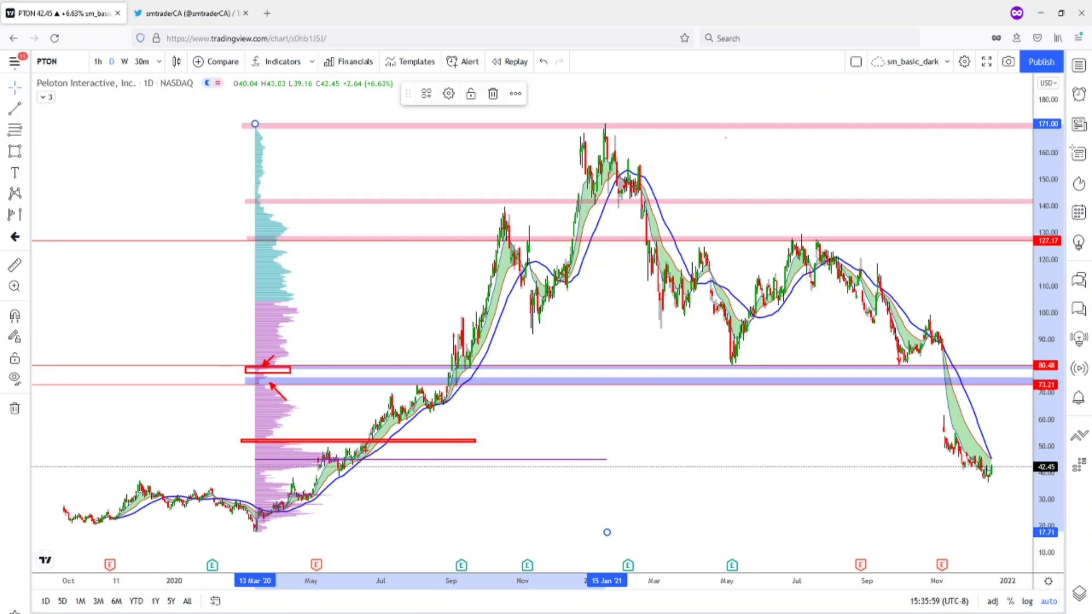
pyautogui.moveTo(416, 386)
pyautogui.mouseDown()
pyautogui.moveTo(427, 403)
pyautogui.moveTo(443, 402)
pyautogui.mouseUp()
pyautogui.moveTo(452, 359); pyautogui.dragTo(453, 343)
pyautogui.moveTo(250, 379)
pyautogui.mouseDown()
pyautogui.moveTo(262, 383)
pyautogui.moveTo(244, 375)
pyautogui.mouseUp()
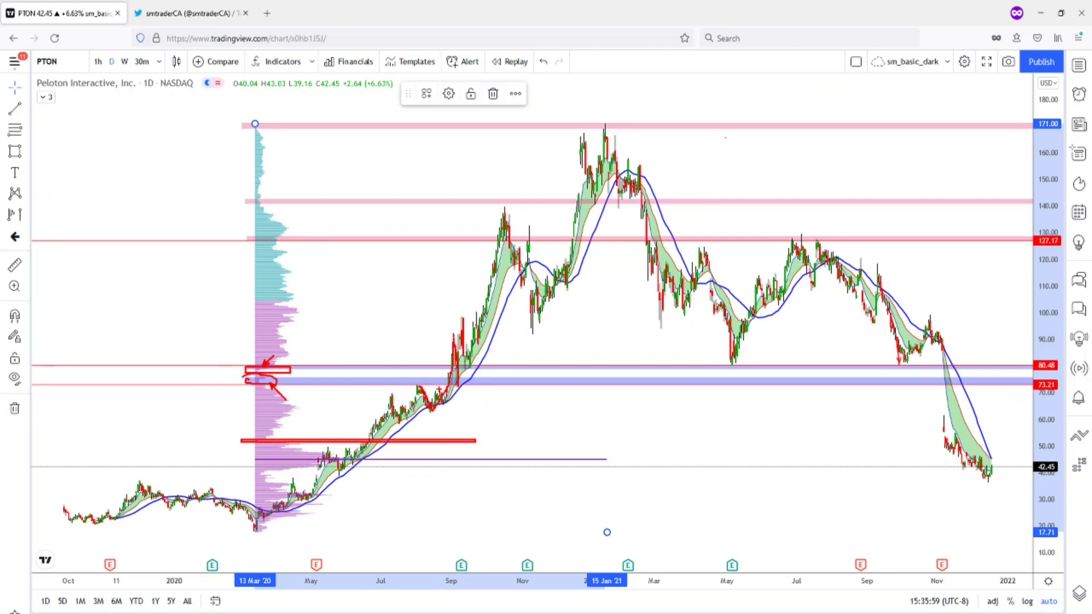
pyautogui.moveTo(412, 387); pyautogui.dragTo(486, 387)
pyautogui.hotkey('ctrl', 'z')
pyautogui.hotkey('ctrl', 'z')
pyautogui.hotkey('ctrl', 'z')
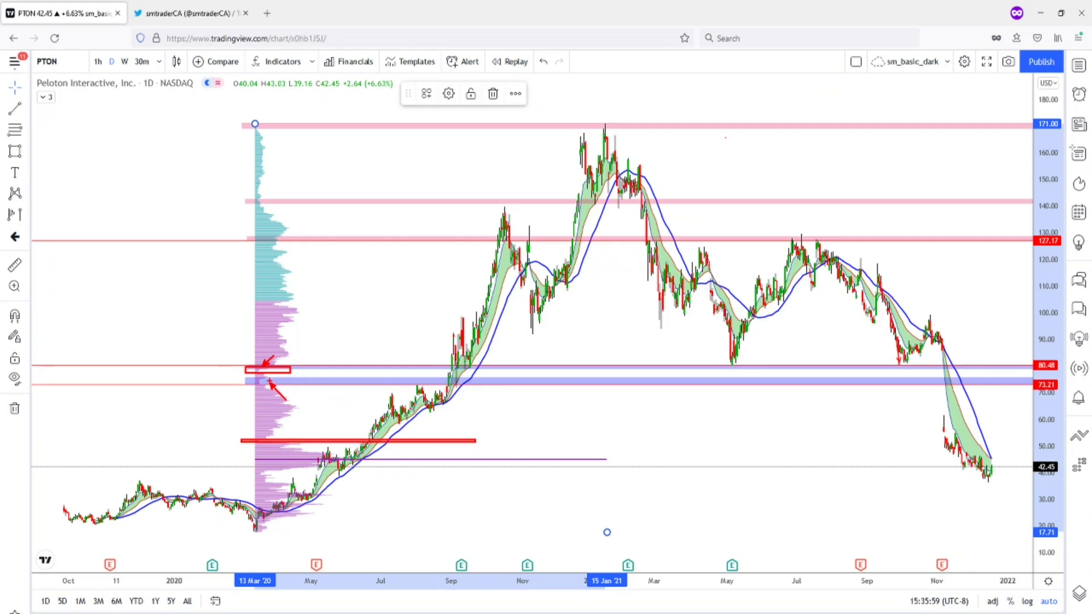
# - Circle PTON's low-volume node near 75, trace the breakout rally from it, and mark the peak at the zone from about 140 to 142
pyautogui.moveTo(253, 375)
pyautogui.mouseDown()
pyautogui.moveTo(274, 390)
pyautogui.moveTo(244, 376)
pyautogui.mouseUp()
pyautogui.moveTo(454, 354); pyautogui.dragTo(458, 332)
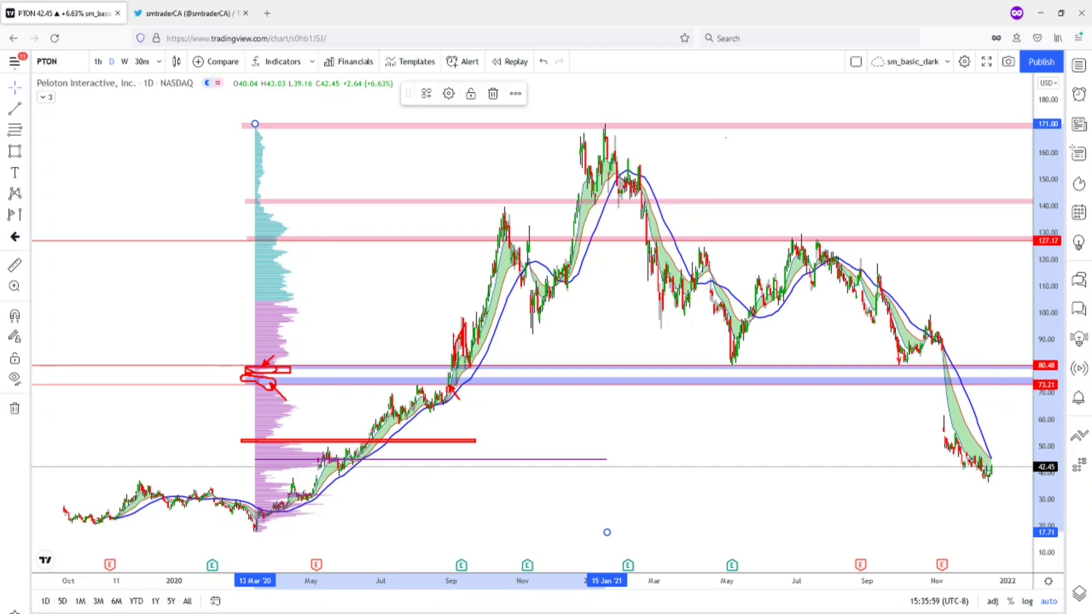
pyautogui.moveTo(469, 354); pyautogui.dragTo(507, 252)
pyautogui.moveTo(514, 199)
pyautogui.mouseDown()
pyautogui.moveTo(235, 202)
pyautogui.moveTo(523, 206)
pyautogui.mouseUp()
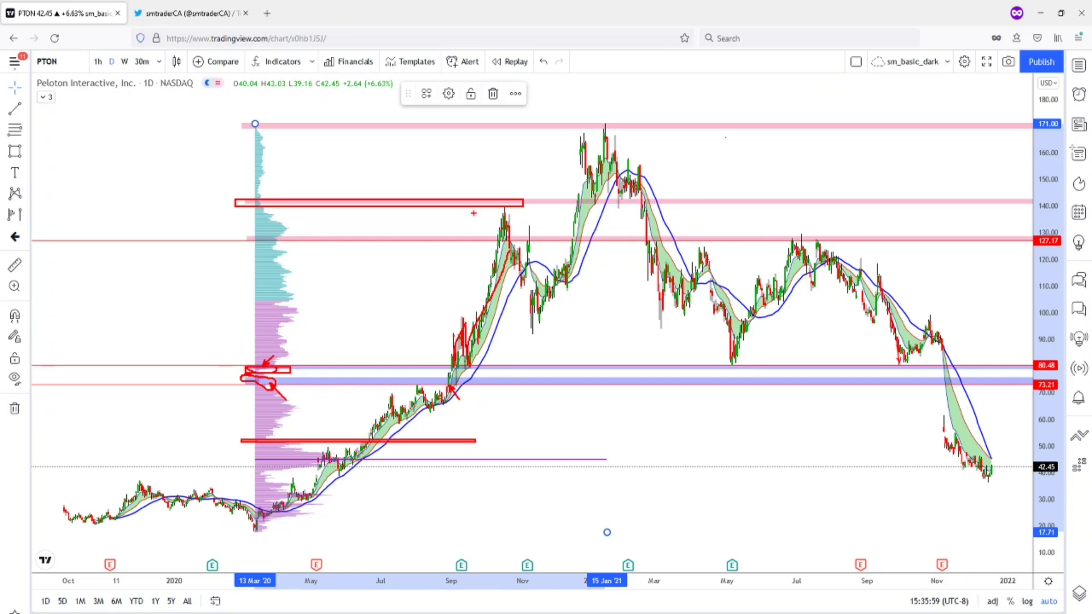
pyautogui.moveTo(511, 199)
pyautogui.mouseDown()
pyautogui.moveTo(521, 219)
pyautogui.moveTo(485, 209)
pyautogui.mouseUp()
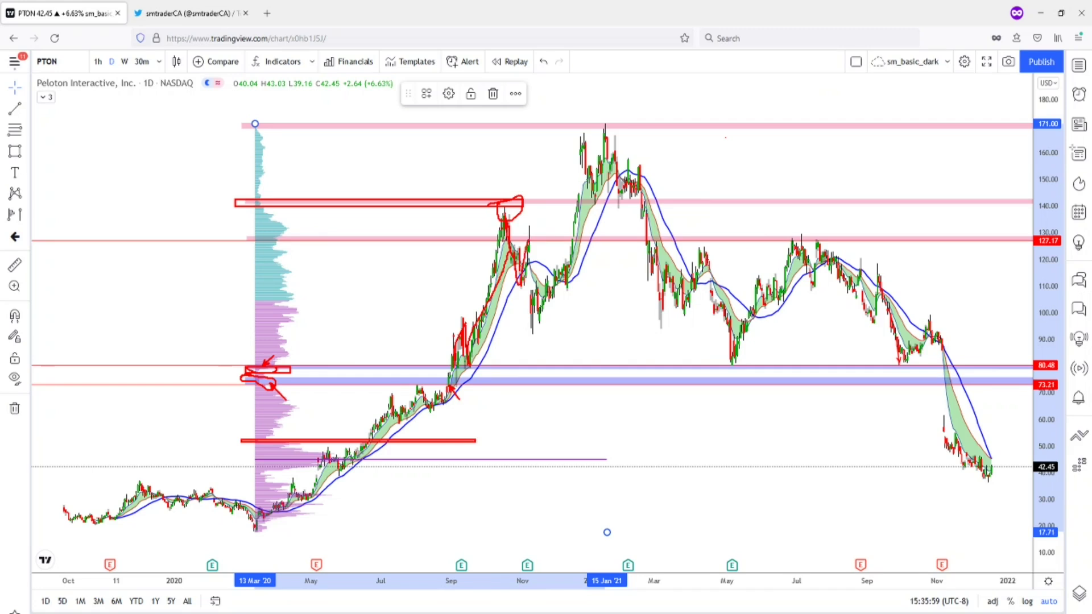
# - Box PTON's high-volume range from about 80 to 130, trace the price swings through it, and clear the sketches
pyautogui.moveTo(532, 239); pyautogui.dragTo(533, 300)
pyautogui.moveTo(229, 233)
pyautogui.mouseDown()
pyautogui.moveTo(612, 296)
pyautogui.moveTo(787, 368)
pyautogui.moveTo(856, 380)
pyautogui.moveTo(608, 364)
pyautogui.mouseUp()
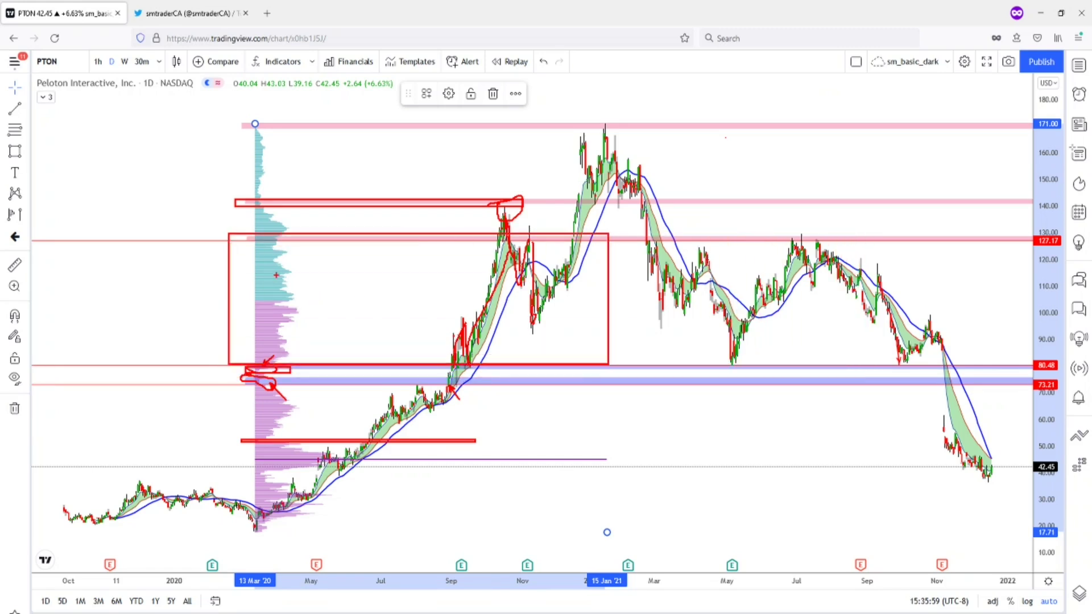
pyautogui.moveTo(277, 274)
pyautogui.mouseDown()
pyautogui.moveTo(365, 313)
pyautogui.moveTo(541, 259)
pyautogui.moveTo(580, 220)
pyautogui.moveTo(591, 143)
pyautogui.moveTo(592, 179)
pyautogui.mouseUp()
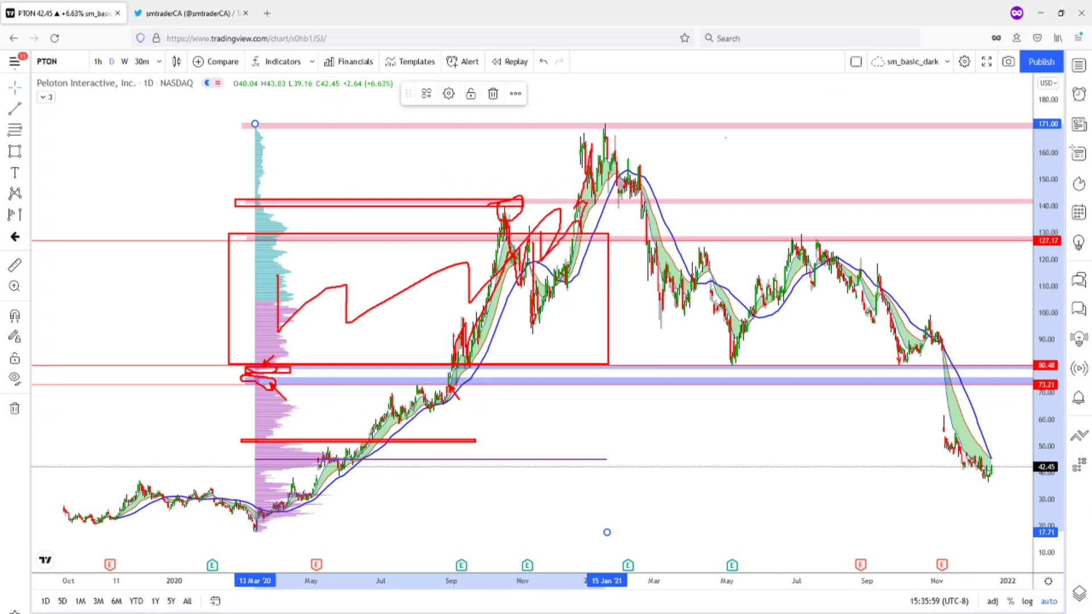
pyautogui.moveTo(234, 193); pyautogui.dragTo(296, 203)
pyautogui.press('Escape')
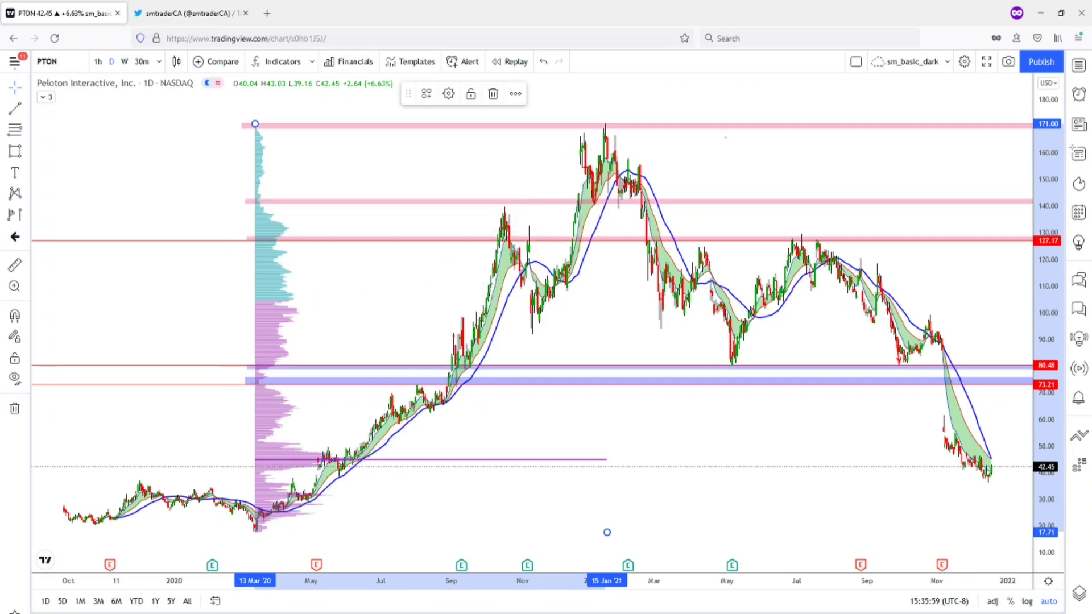
# - Circle PTON's bounce near 142 and its high near 170, box the top supply zone, and clear the sketches
pyautogui.moveTo(586, 201)
pyautogui.mouseDown()
pyautogui.moveTo(600, 193)
pyautogui.moveTo(582, 193)
pyautogui.mouseUp()
pyautogui.moveTo(595, 194); pyautogui.dragTo(606, 123)
pyautogui.moveTo(589, 124)
pyautogui.mouseDown()
pyautogui.moveTo(625, 117)
pyautogui.moveTo(576, 123)
pyautogui.mouseUp()
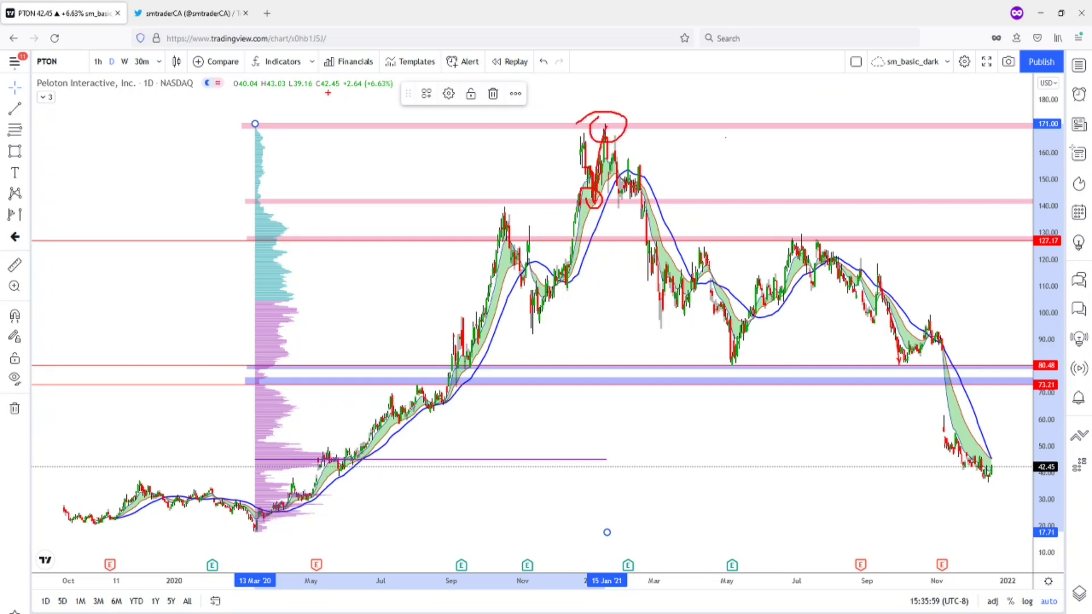
pyautogui.moveTo(247, 128); pyautogui.dragTo(679, 122)
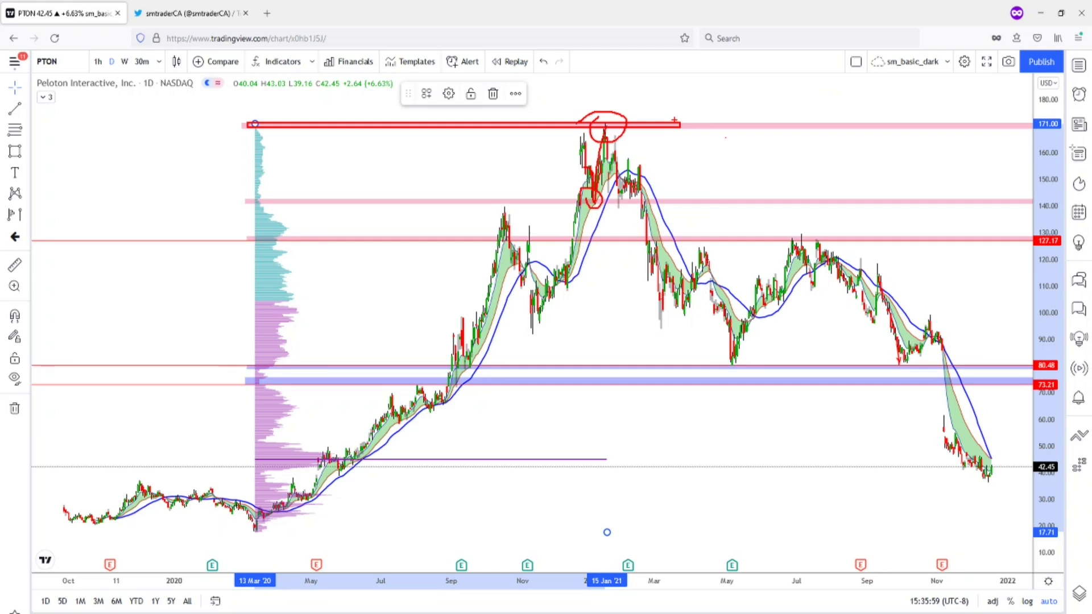
pyautogui.press('e')
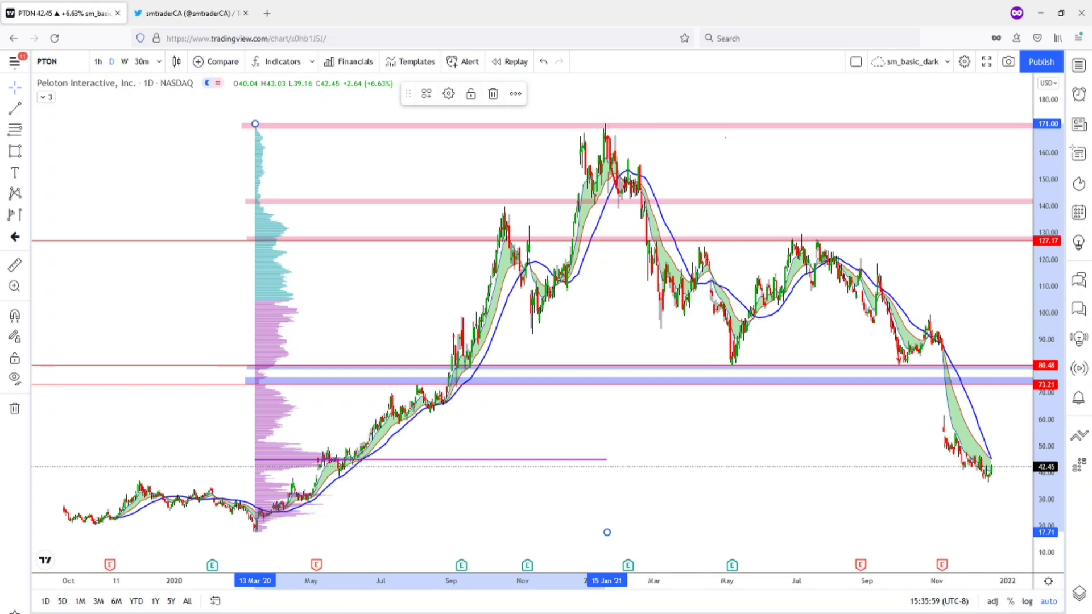
# - Trace PTON's bounces off the zone near 142, box that zone from the profile across the chart, and clear the sketches
pyautogui.moveTo(619, 201); pyautogui.dragTo(637, 172)
pyautogui.moveTo(543, 200); pyautogui.dragTo(686, 207)
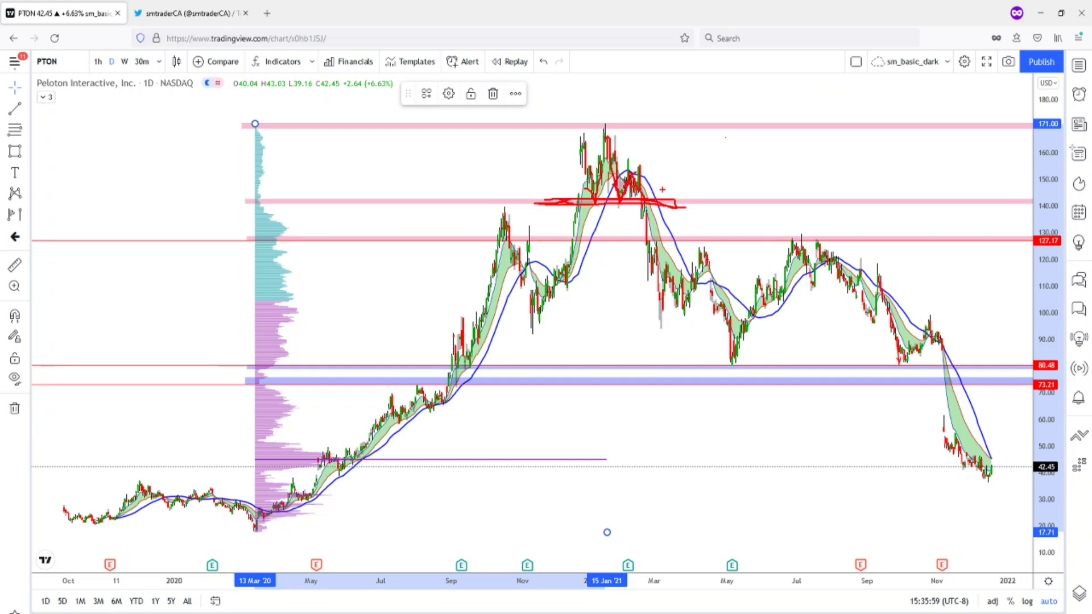
pyautogui.hotkey('ctrl', 'z')
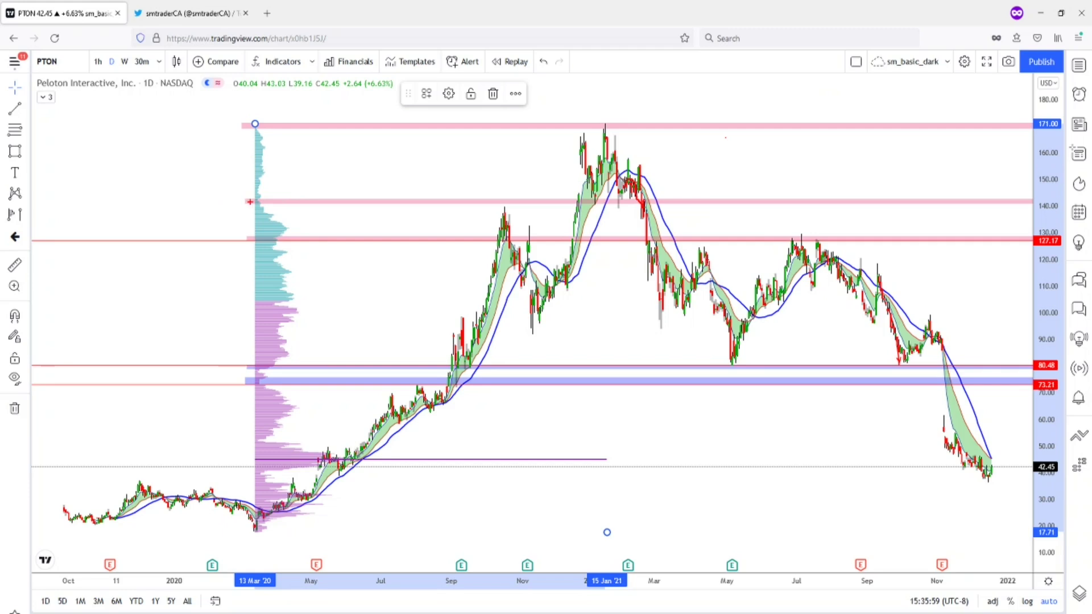
pyautogui.moveTo(248, 197); pyautogui.dragTo(771, 203)
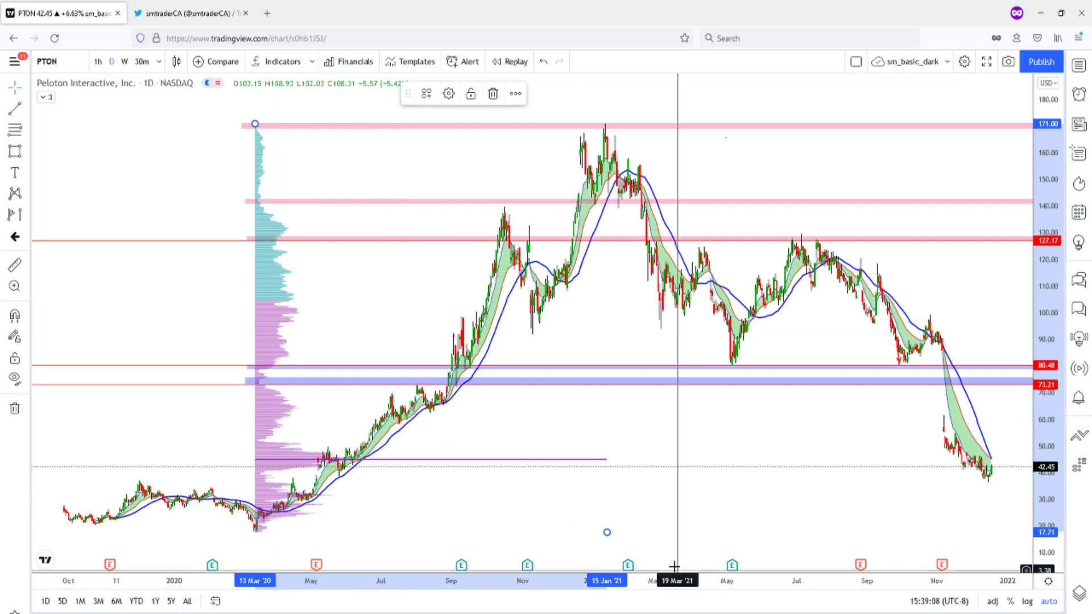
# - Extend PTON's volume profile to 20 Dec '21 and box its low-volume nodes near 75, 79 and 127
pyautogui.moveTo(607, 533)
pyautogui.mouseDown()
pyautogui.moveTo(867, 547)
pyautogui.moveTo(992, 544)
pyautogui.moveTo(993, 532)
pyautogui.mouseUp()
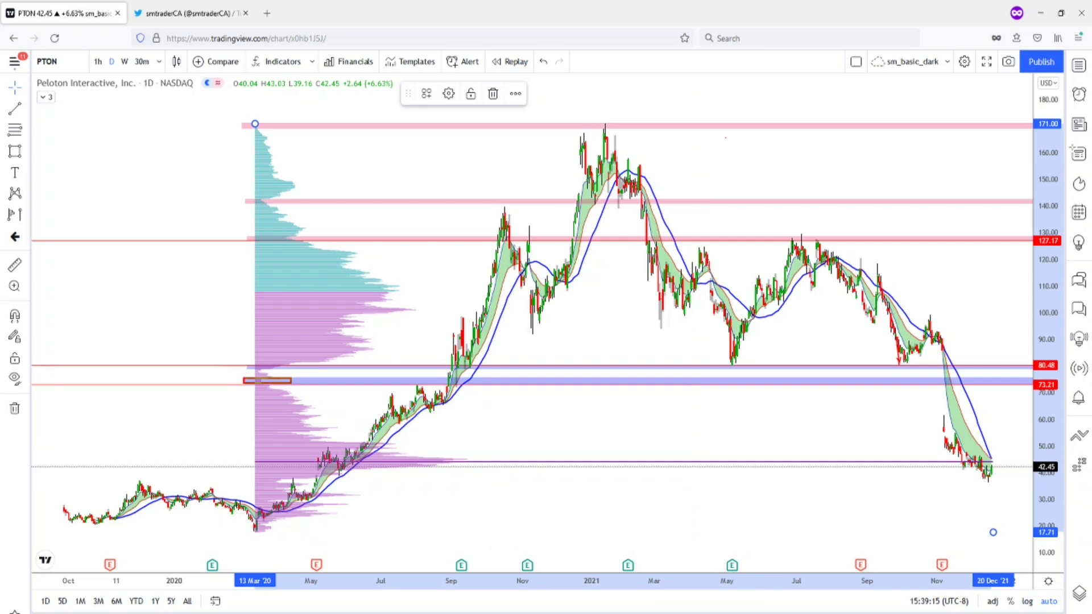
pyautogui.moveTo(291, 370); pyautogui.dragTo(296, 373)
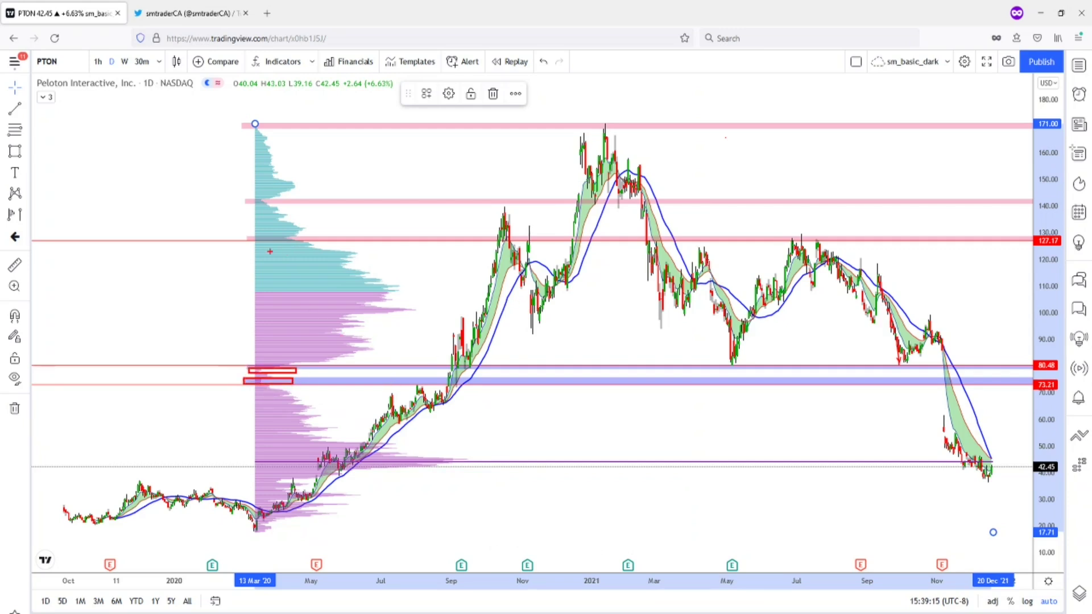
pyautogui.moveTo(252, 237); pyautogui.dragTo(336, 242)
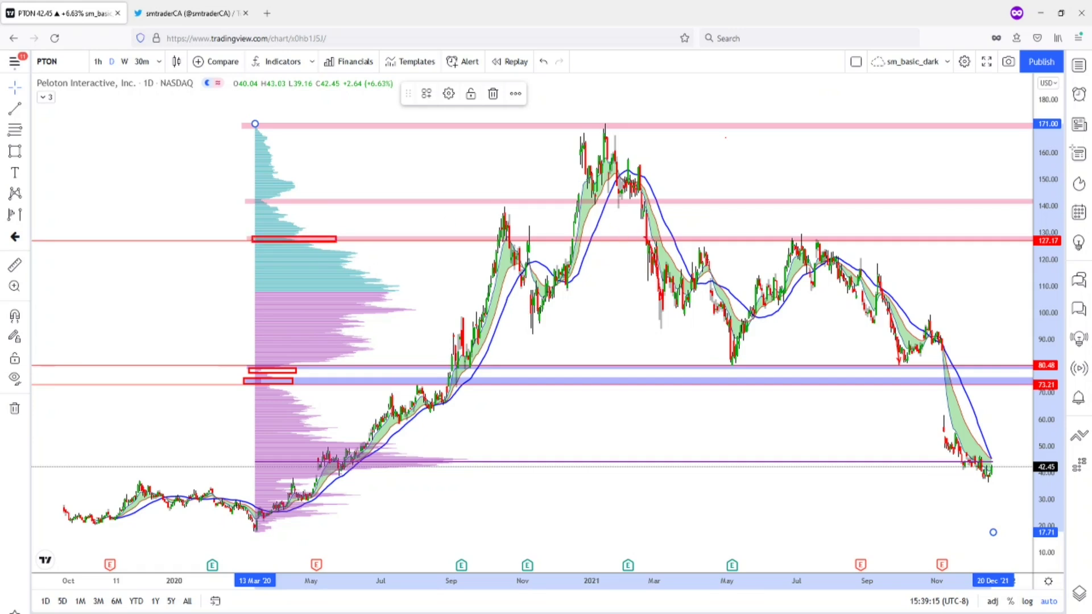
# - Trace PTON's 2021 swings between about 127 and 80, circling the lows near 80 and boxing the resistance at about 126 to 130
pyautogui.moveTo(661, 299)
pyautogui.mouseDown()
pyautogui.moveTo(703, 244)
pyautogui.moveTo(655, 240)
pyautogui.moveTo(722, 307)
pyautogui.moveTo(730, 344)
pyautogui.mouseUp()
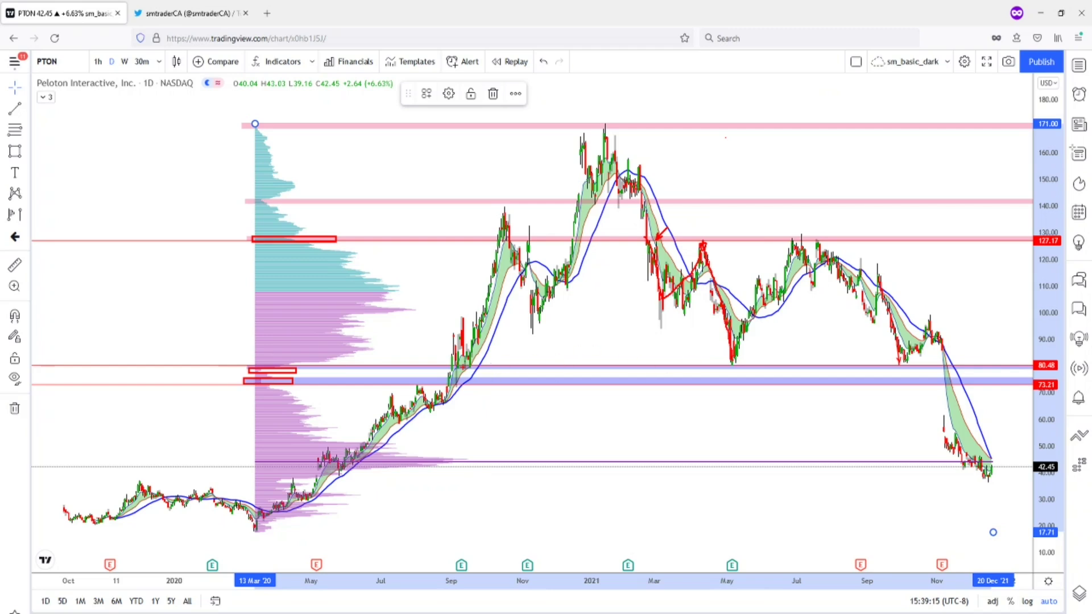
pyautogui.moveTo(446, 370)
pyautogui.mouseDown()
pyautogui.moveTo(493, 378)
pyautogui.moveTo(430, 369)
pyautogui.mouseUp()
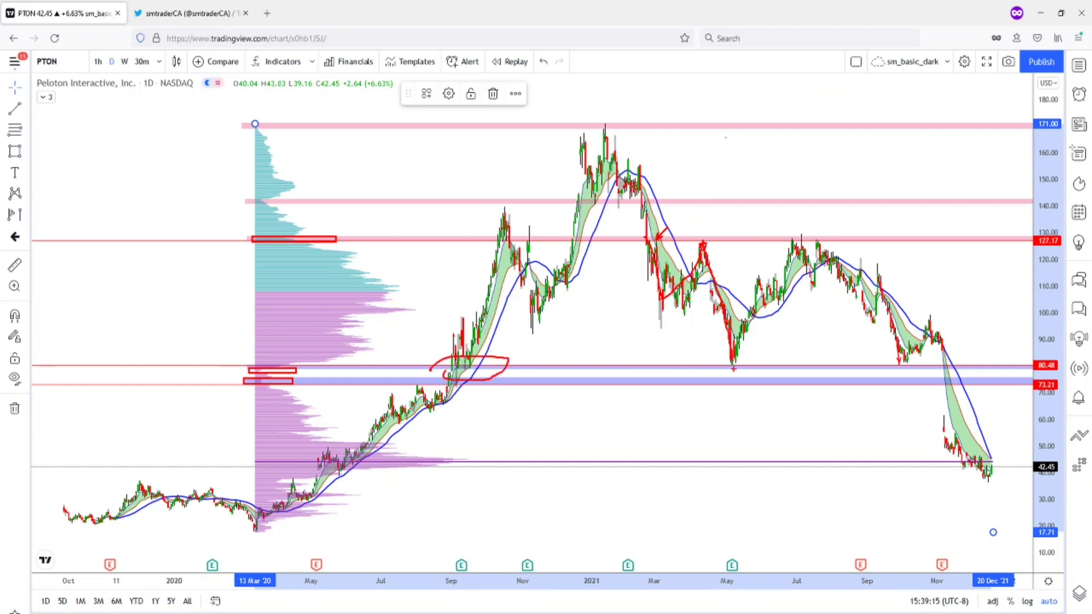
pyautogui.moveTo(739, 355)
pyautogui.mouseDown()
pyautogui.moveTo(715, 363)
pyautogui.moveTo(756, 344)
pyautogui.moveTo(750, 321)
pyautogui.moveTo(795, 248)
pyautogui.mouseUp()
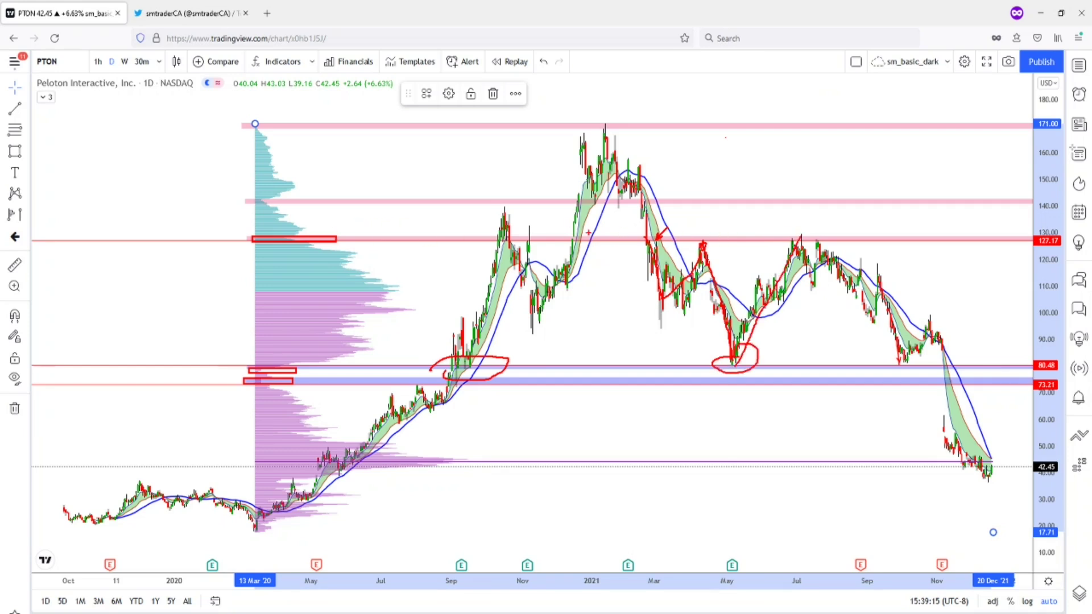
pyautogui.moveTo(290, 233); pyautogui.dragTo(928, 243)
pyautogui.moveTo(785, 245)
pyautogui.mouseDown()
pyautogui.moveTo(794, 241)
pyautogui.moveTo(814, 285)
pyautogui.moveTo(818, 251)
pyautogui.moveTo(857, 300)
pyautogui.moveTo(876, 295)
pyautogui.moveTo(895, 333)
pyautogui.moveTo(893, 373)
pyautogui.moveTo(905, 378)
pyautogui.moveTo(903, 353)
pyautogui.moveTo(897, 380)
pyautogui.moveTo(926, 323)
pyautogui.moveTo(944, 354)
pyautogui.mouseUp()
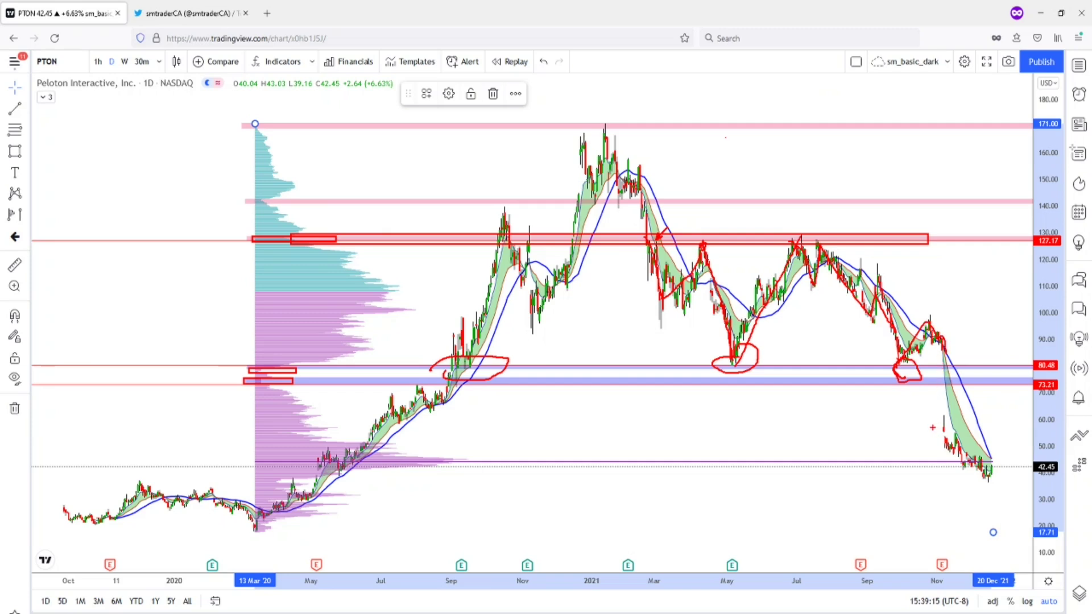
# - Circle PTON's breakdown through 80 to 73, sketch a rally into that area and a rejection back down, and clear the sketches
pyautogui.moveTo(941, 351)
pyautogui.mouseDown()
pyautogui.moveTo(944, 384)
pyautogui.moveTo(933, 352)
pyautogui.moveTo(927, 359)
pyautogui.mouseUp()
pyautogui.moveTo(993, 460); pyautogui.dragTo(1027, 364)
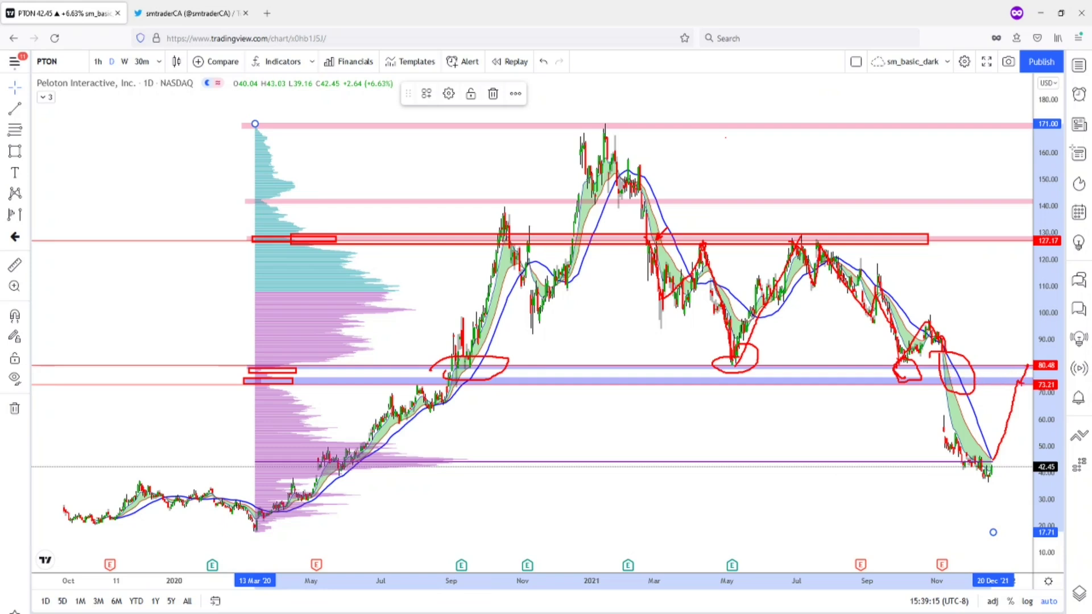
pyautogui.moveTo(1019, 386); pyautogui.dragTo(1030, 452)
pyautogui.moveTo(953, 373)
pyautogui.mouseDown()
pyautogui.moveTo(938, 358)
pyautogui.moveTo(960, 373)
pyautogui.moveTo(935, 377)
pyautogui.moveTo(971, 389)
pyautogui.moveTo(926, 359)
pyautogui.moveTo(934, 369)
pyautogui.mouseUp()
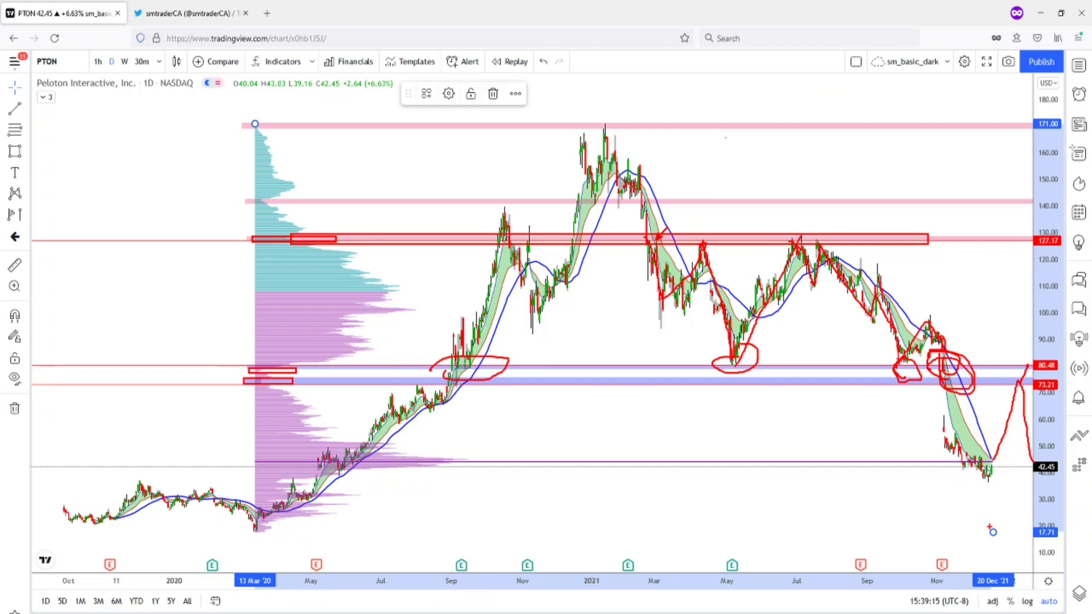
pyautogui.press('e')
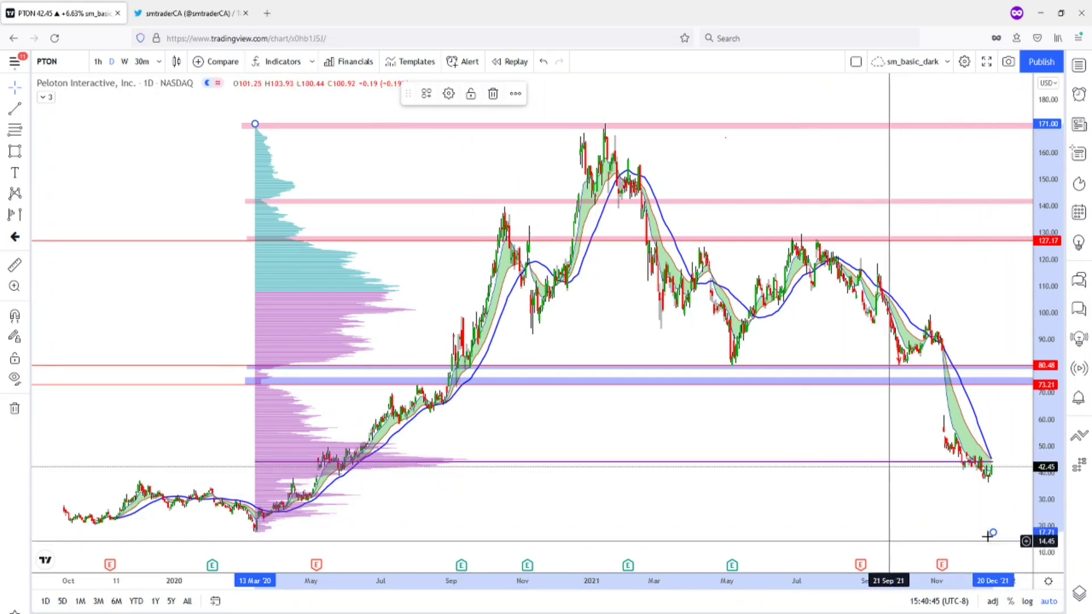
pyautogui.click(956, 525)
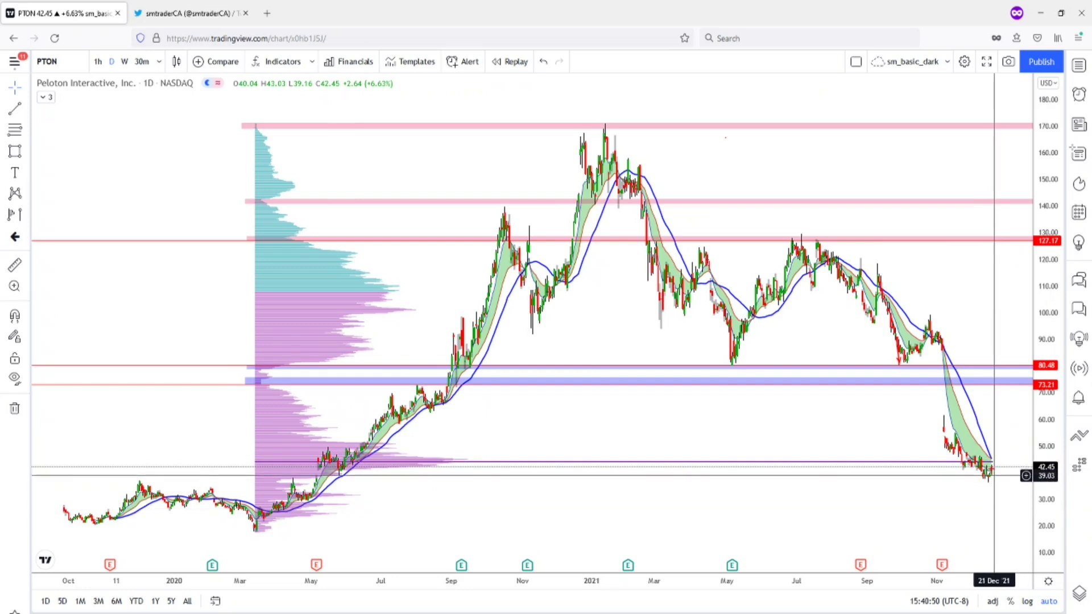
# - Sketch a PTON rally to about 73 and box the support at about 35 to 37, pointing to the early 2020 highs
pyautogui.moveTo(993, 463); pyautogui.dragTo(1008, 387)
pyautogui.moveTo(243, 484); pyautogui.dragTo(1024, 482)
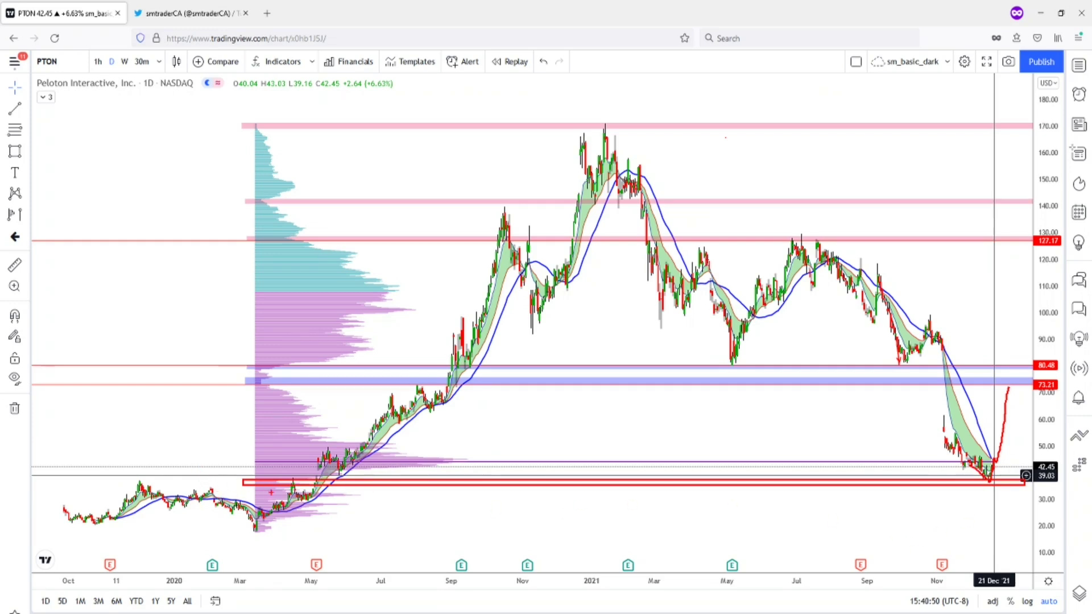
pyautogui.moveTo(250, 488)
pyautogui.mouseDown()
pyautogui.moveTo(192, 480)
pyautogui.moveTo(213, 488)
pyautogui.mouseUp()
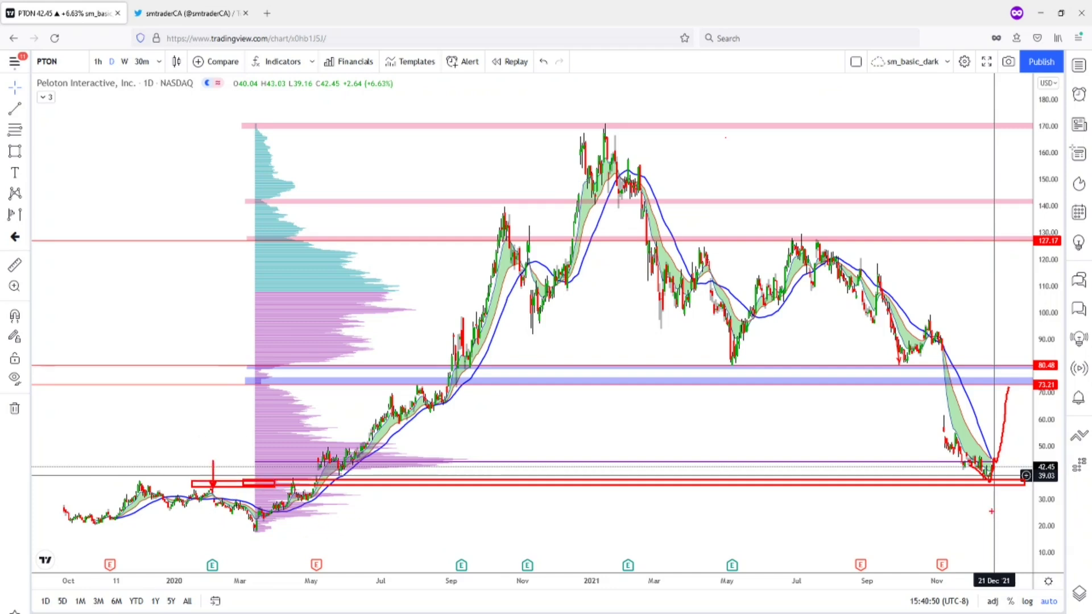
# - Sketch PTON's downside scenario with boxes at about 18 to 20 and 23 to 32, trace a consolidation and recovery, and clear the sketches
pyautogui.moveTo(992, 476); pyautogui.dragTo(1006, 508)
pyautogui.moveTo(236, 532); pyautogui.dragTo(1043, 524)
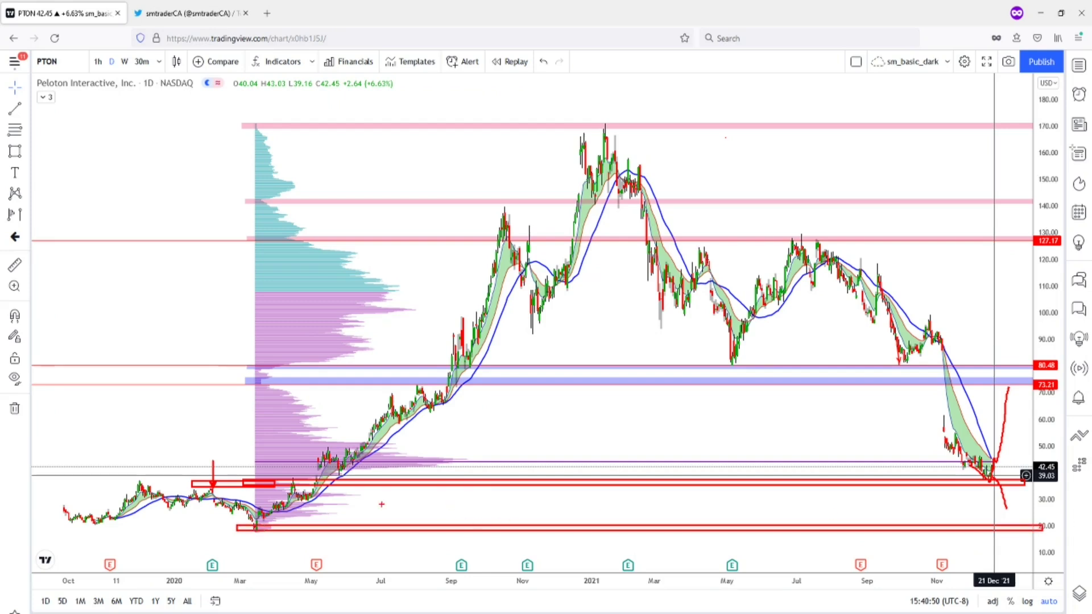
pyautogui.moveTo(333, 494); pyautogui.dragTo(1032, 494)
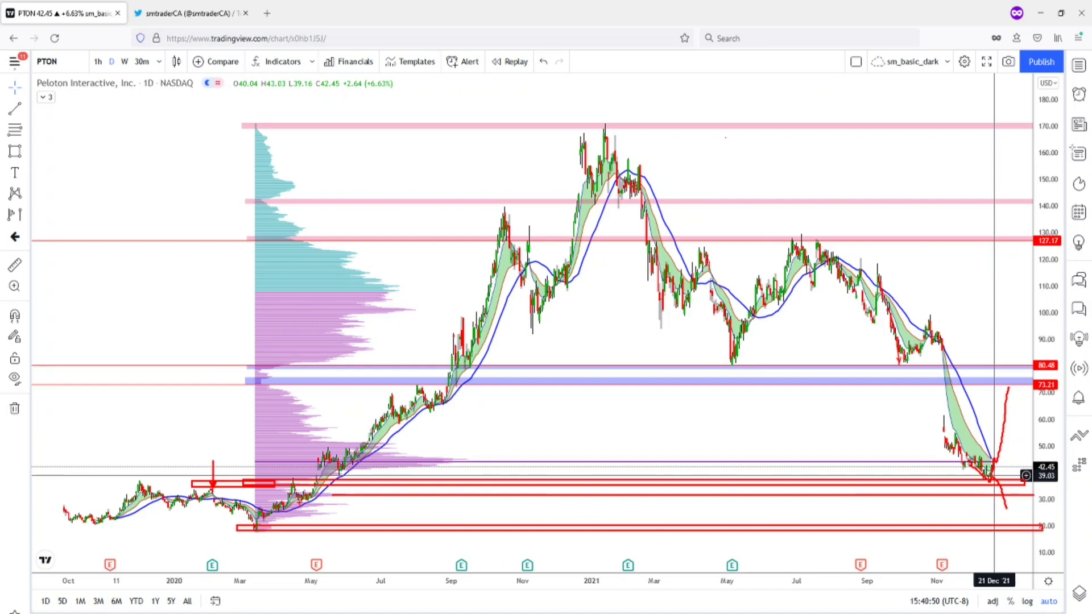
pyautogui.moveTo(249, 494)
pyautogui.mouseDown()
pyautogui.moveTo(615, 519)
pyautogui.moveTo(1036, 517)
pyautogui.mouseUp()
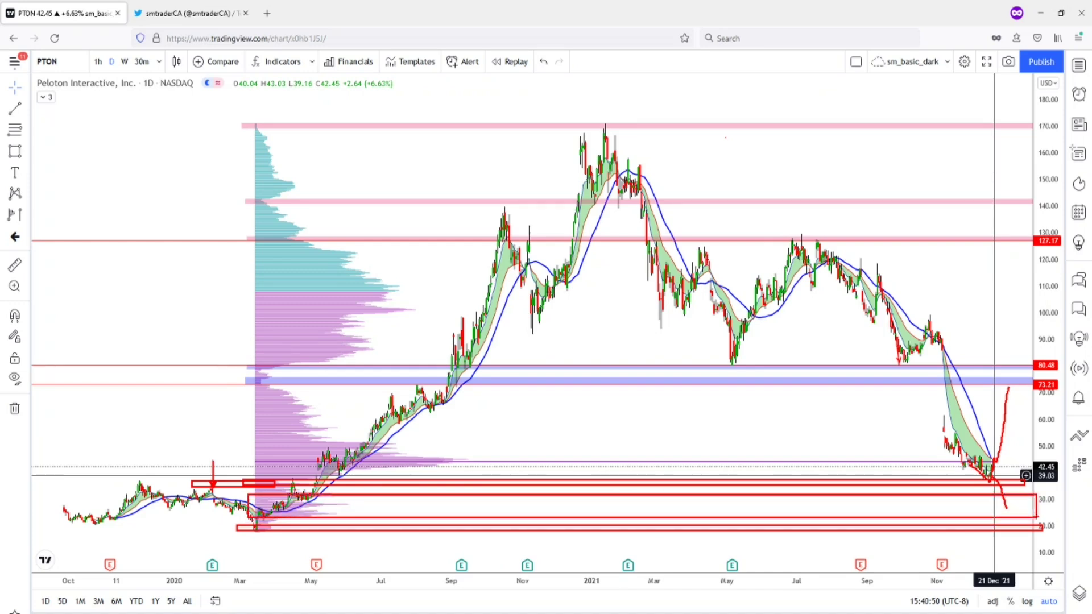
pyautogui.moveTo(990, 478)
pyautogui.mouseDown()
pyautogui.moveTo(1008, 511)
pyautogui.moveTo(1048, 500)
pyautogui.moveTo(1072, 431)
pyautogui.mouseUp()
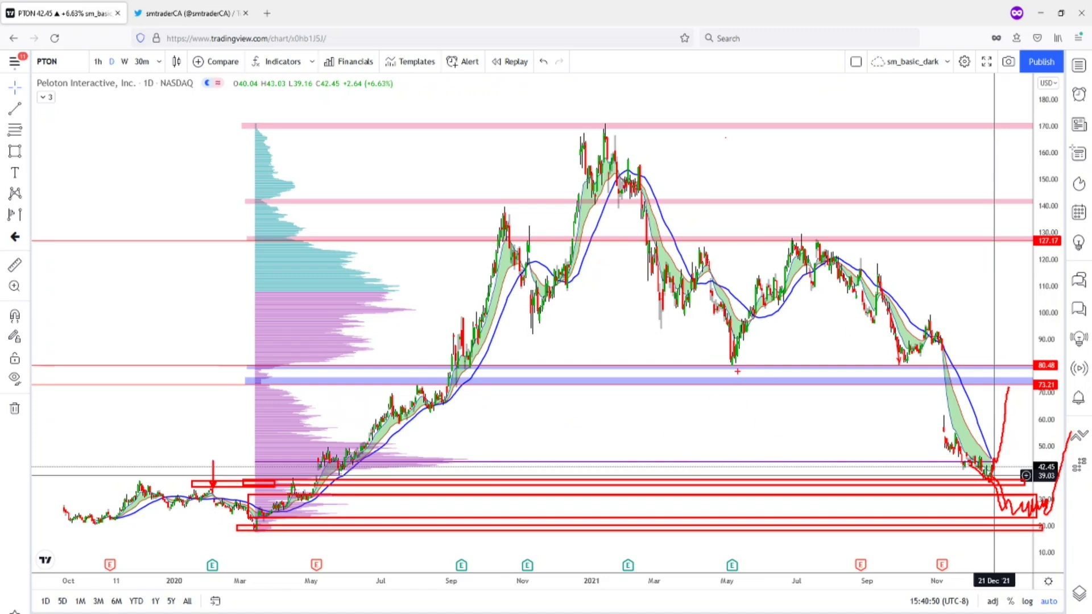
pyautogui.moveTo(984, 364)
pyautogui.mouseDown()
pyautogui.moveTo(1087, 391)
pyautogui.moveTo(958, 403)
pyautogui.mouseUp()
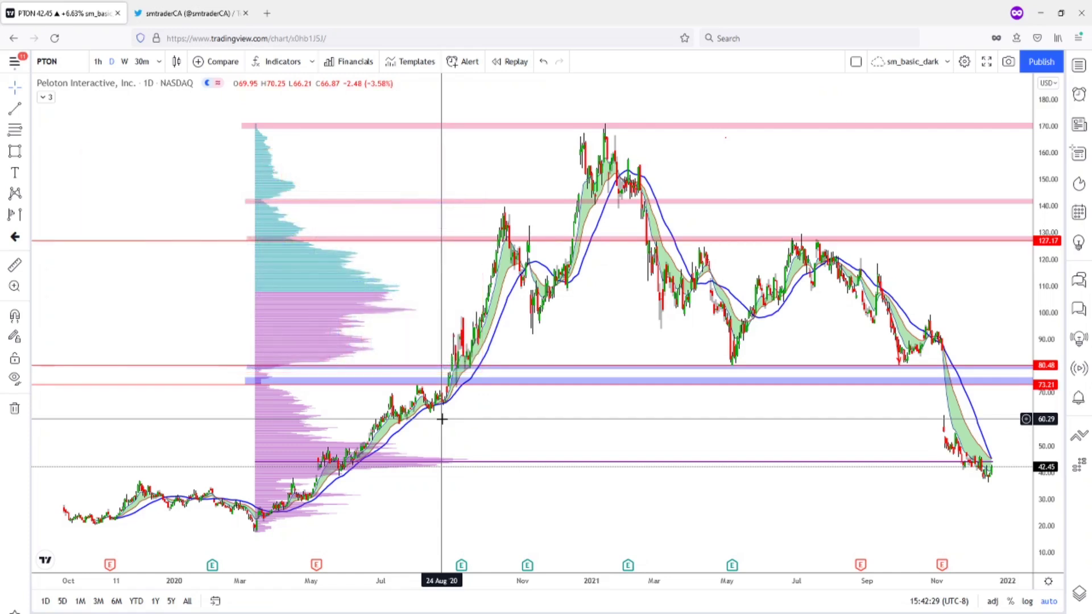
# - Place a new fixed range volume profile on PTON from 11 May '21 to 20 May '21
pyautogui.click(736, 441)
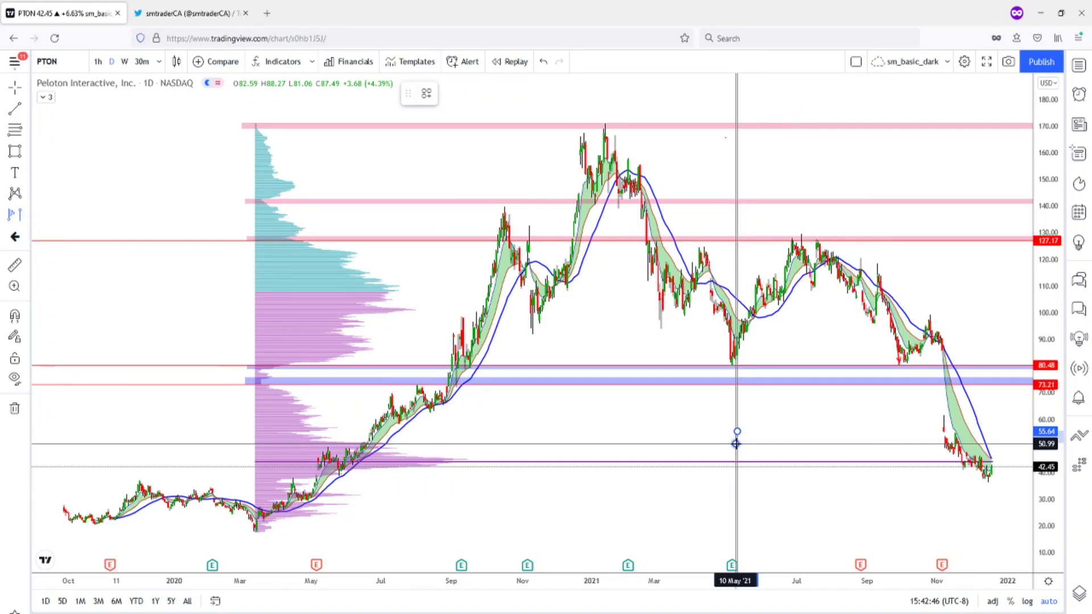
pyautogui.click(748, 446)
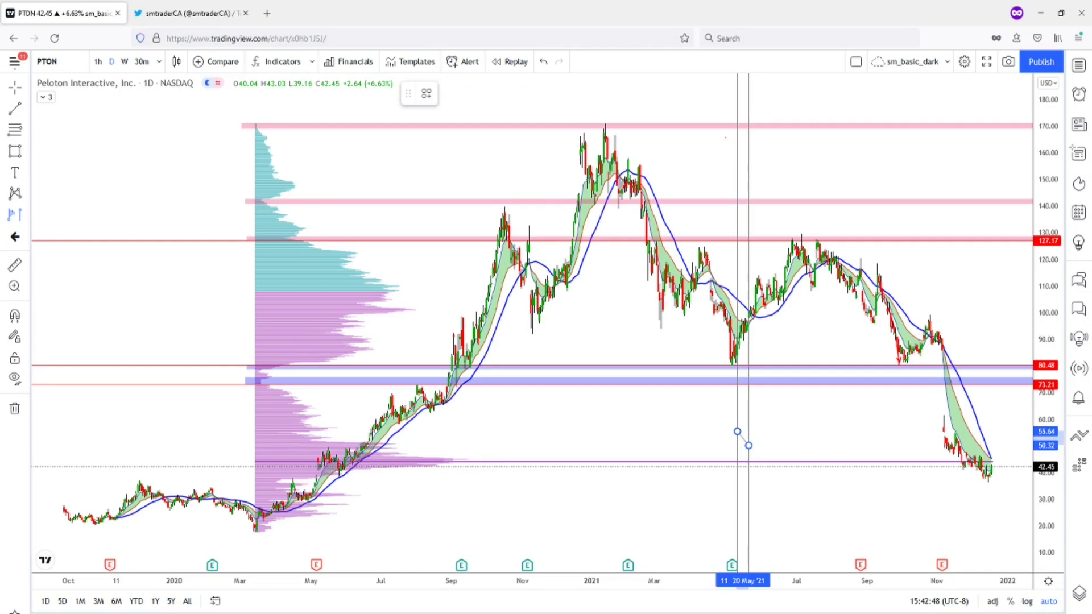